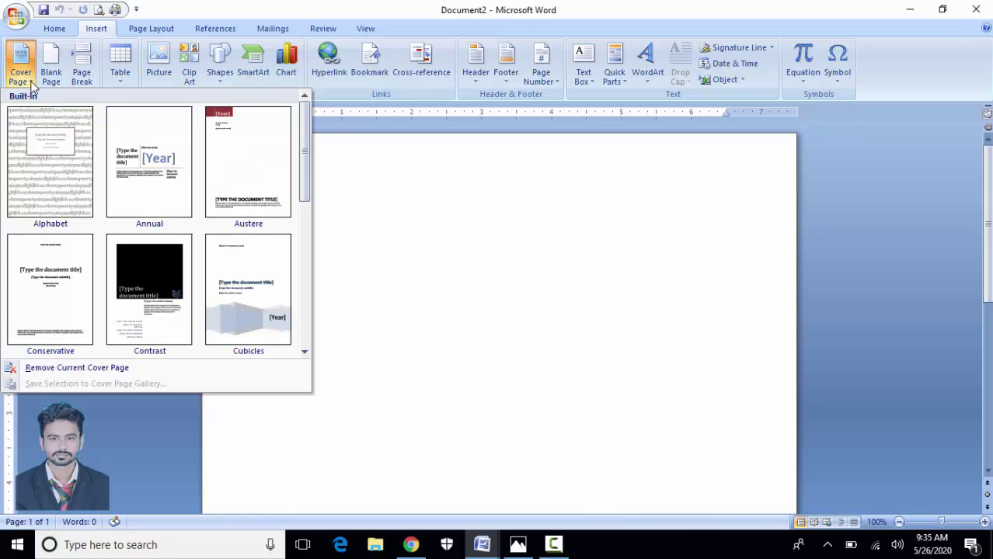
# Browse the built-in cover page gallery down to its last designs, such as Stacks, Tiles and Transcend.
pyautogui.click(55, 31)
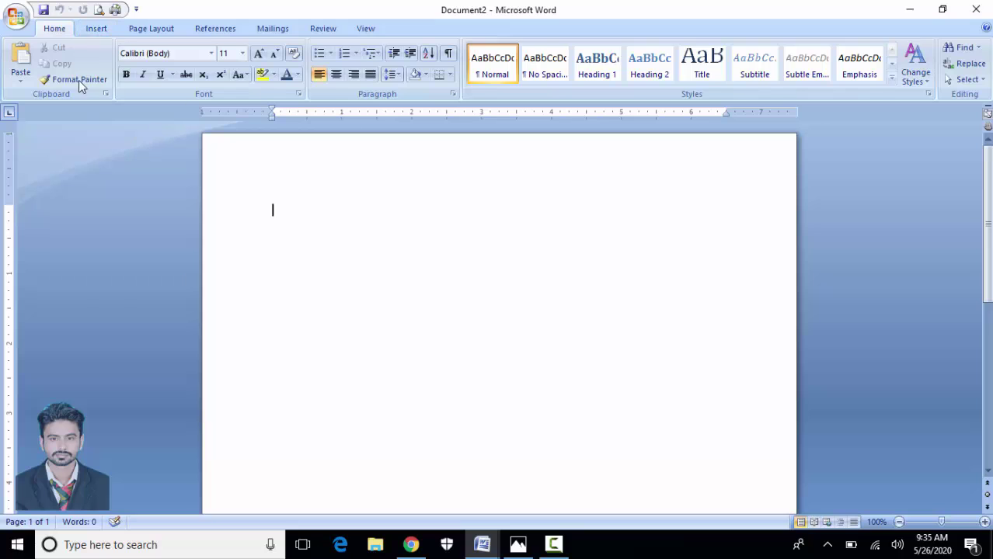
pyautogui.click(96, 30)
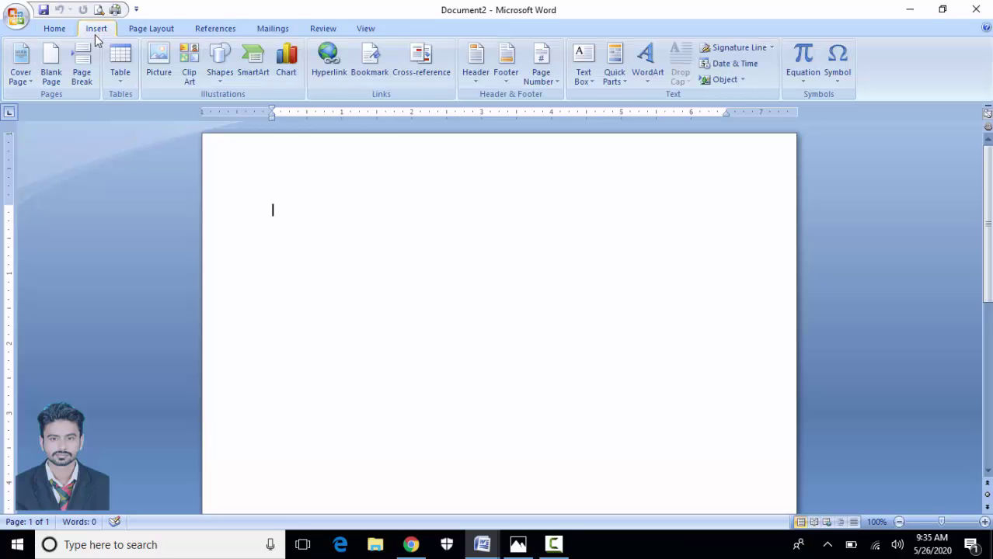
pyautogui.click(25, 83)
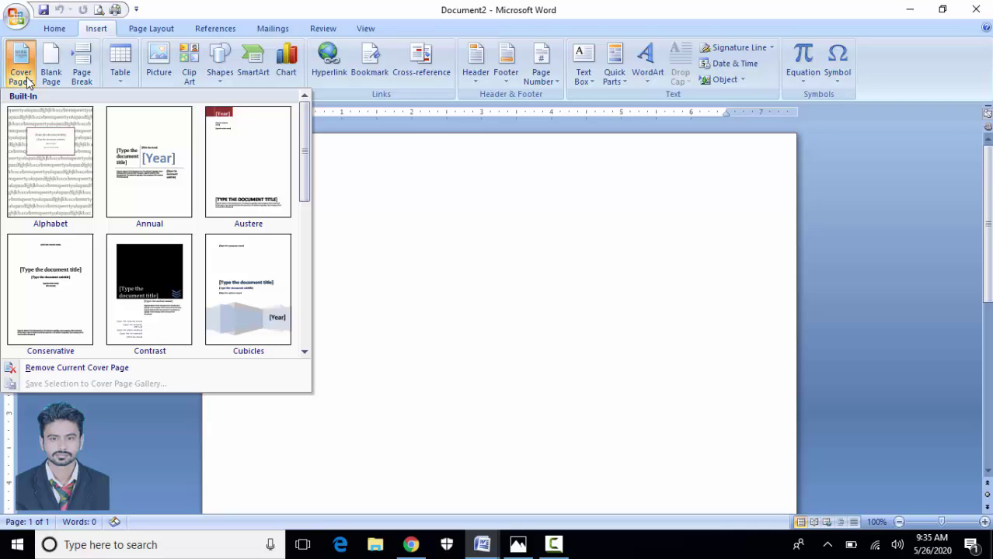
pyautogui.scroll(-3, 172, 280)
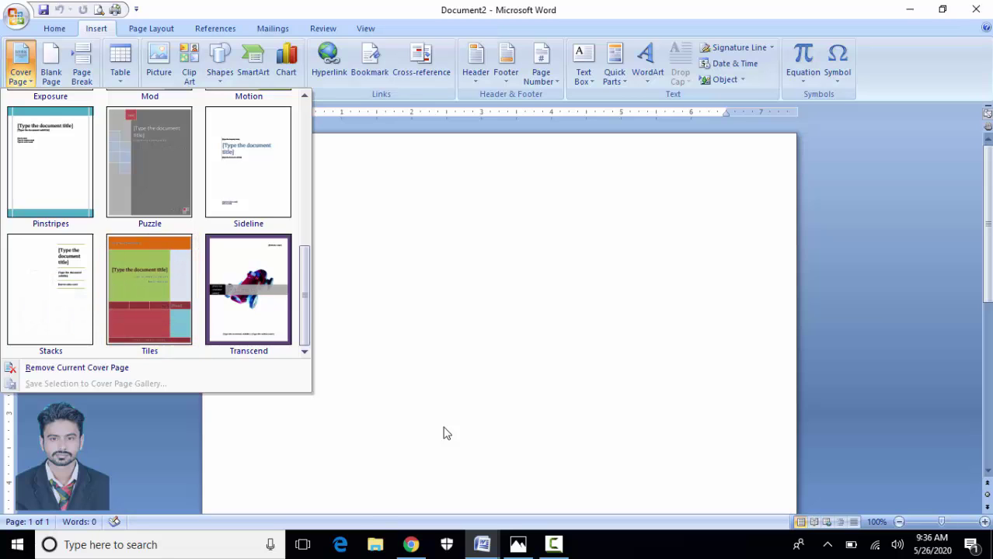
# Switch to Chrome, search Google for "cover pages" in a new tab and open the image results.
pyautogui.click(410, 545)
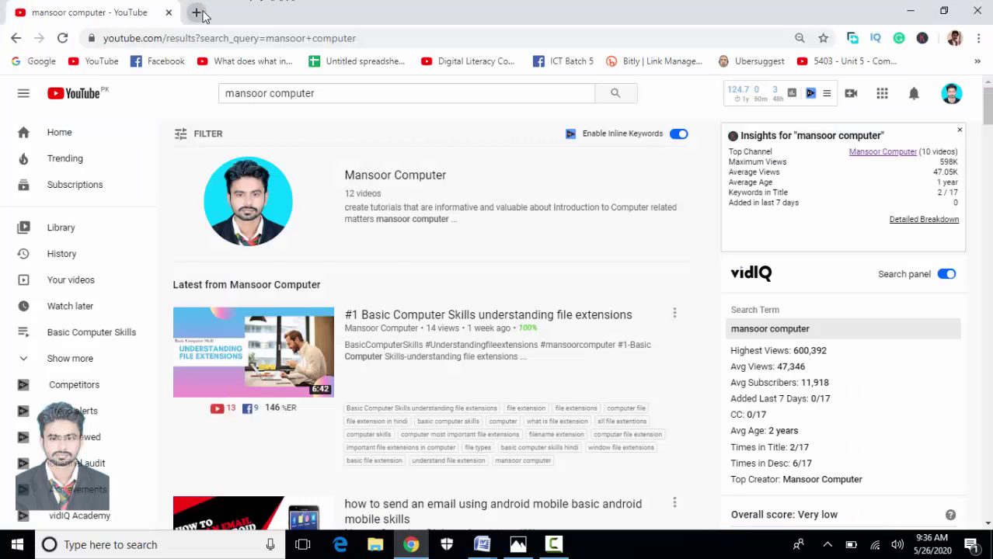
pyautogui.click(199, 12)
pyautogui.click(39, 62)
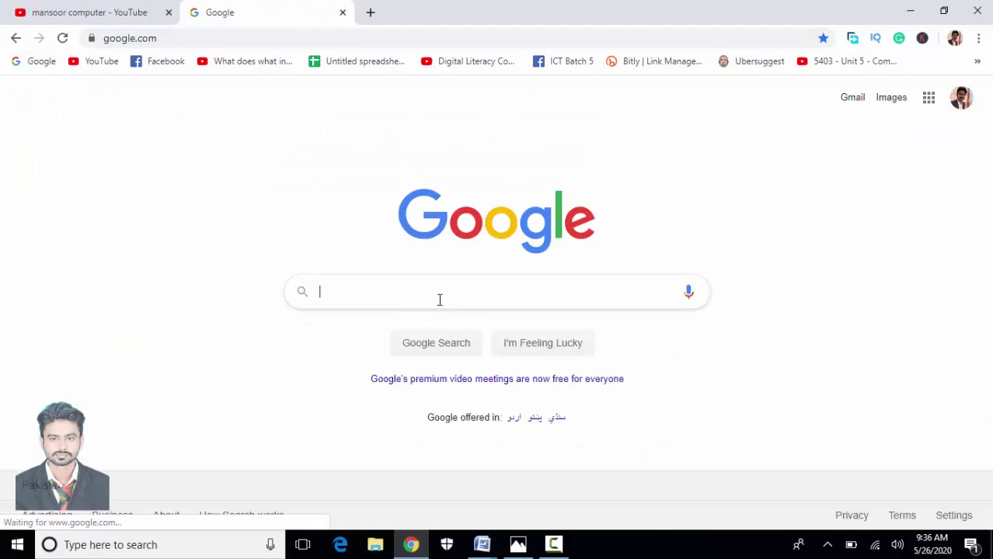
pyautogui.write('cob')
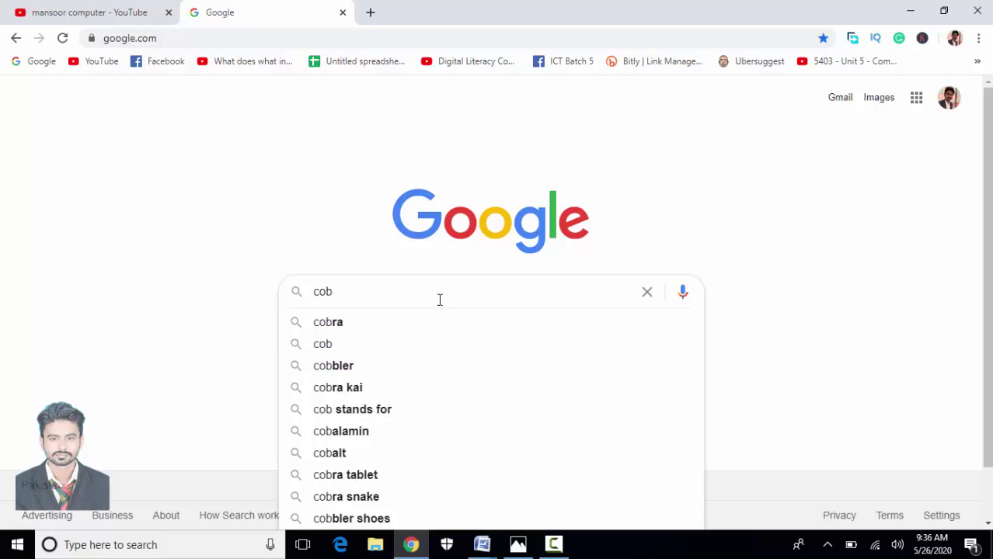
pyautogui.press('BackSpace')
pyautogui.write('ver')
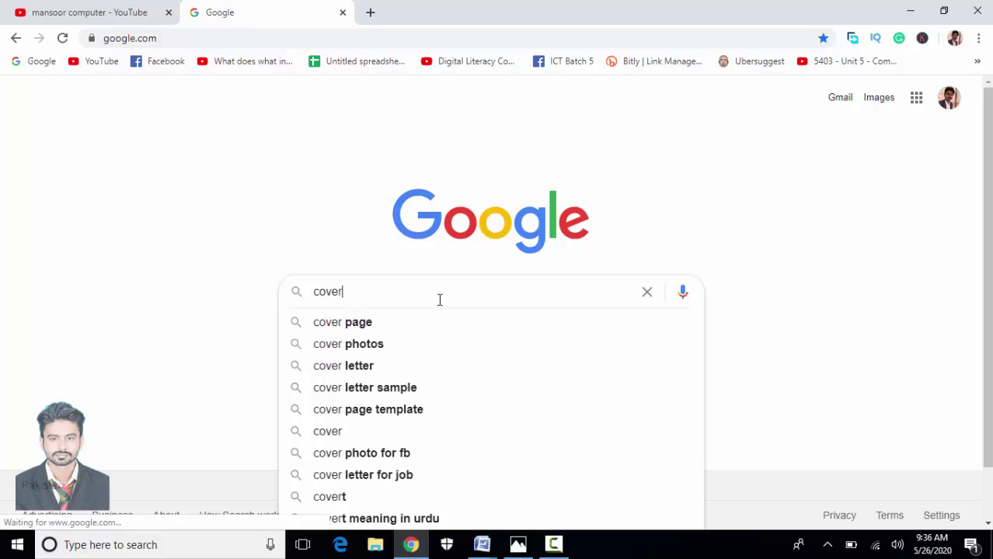
pyautogui.write(' pages')
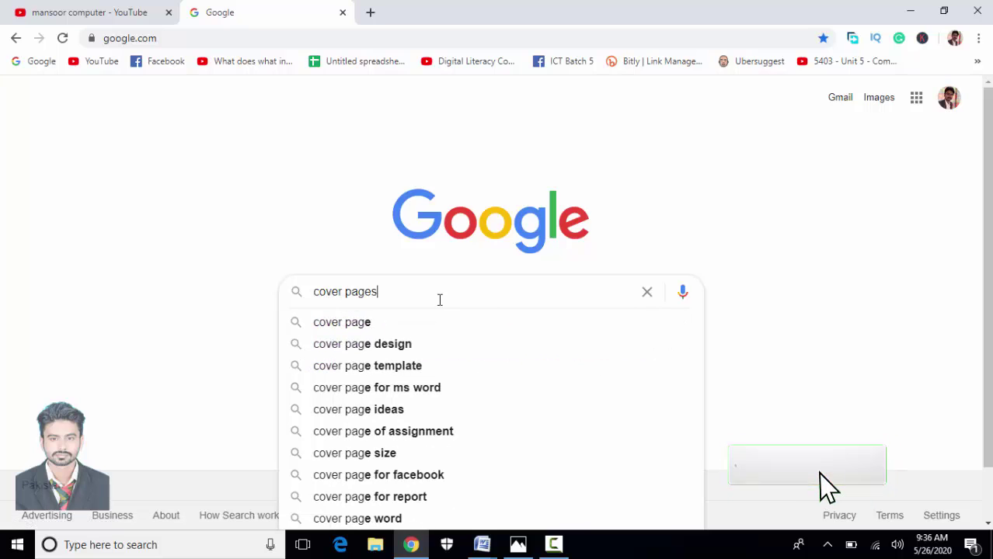
pyautogui.press('Return')
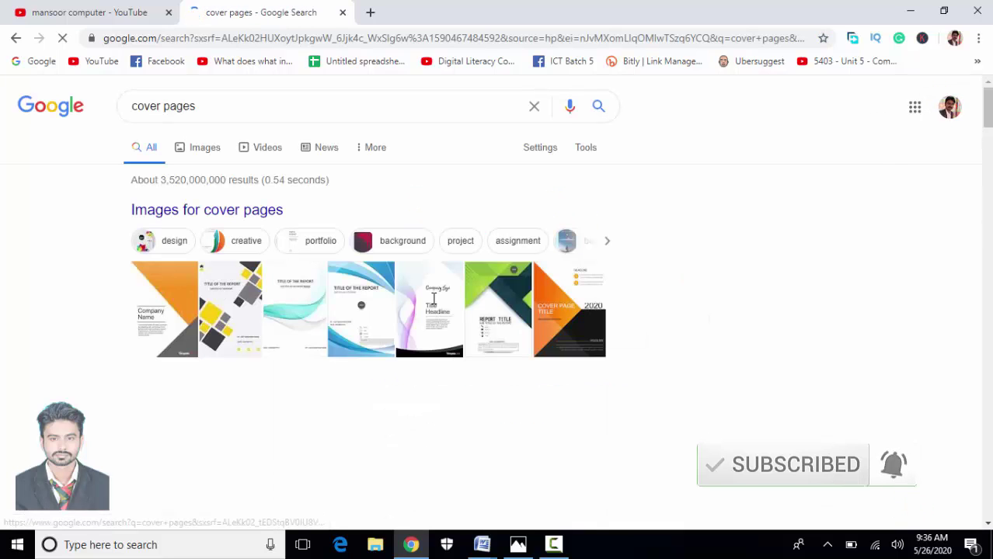
pyautogui.click(187, 147)
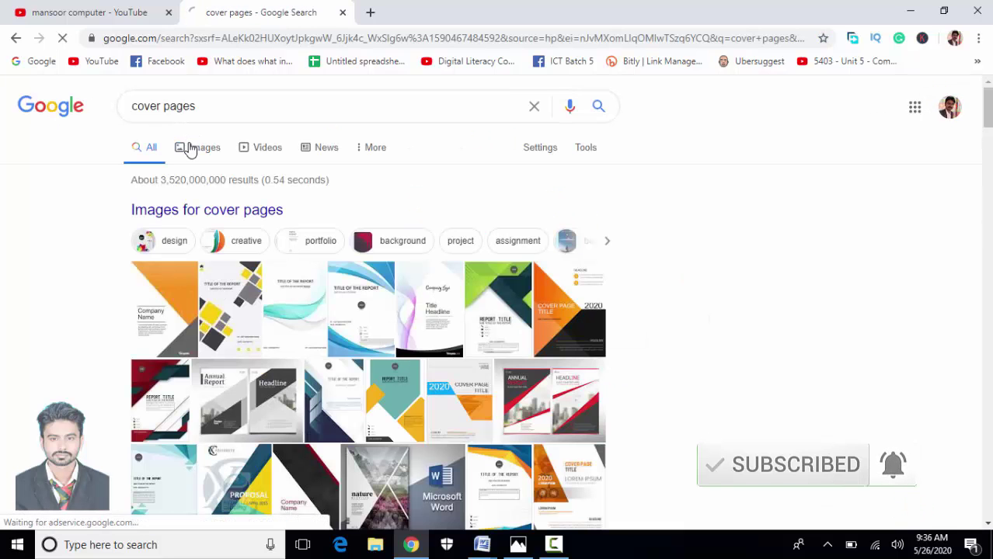
# Switch to Document2 in Word and write "Mera naam … hai or aap dekh rahy hain …", filling in the speaker's name and channel.
pyautogui.moveTo(485, 547)
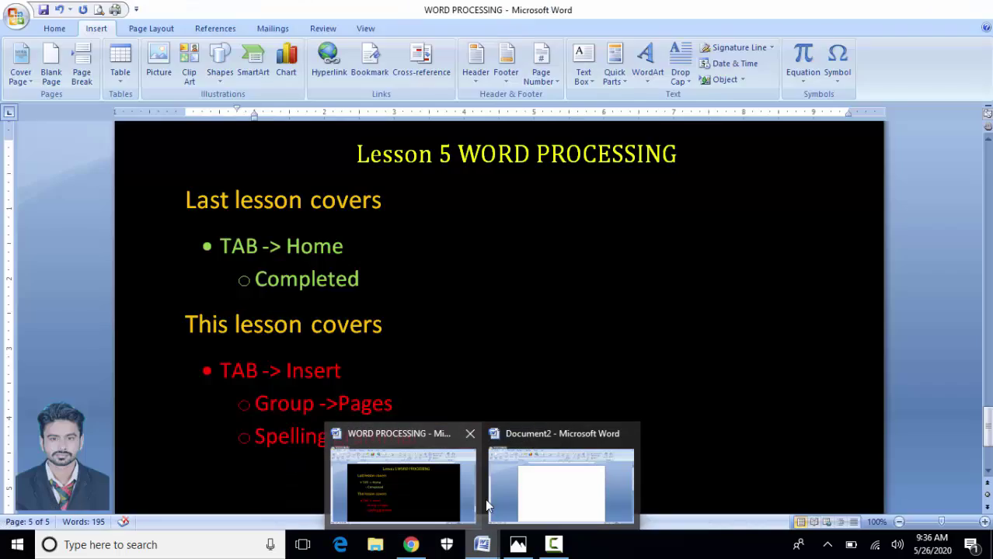
pyautogui.click(548, 482)
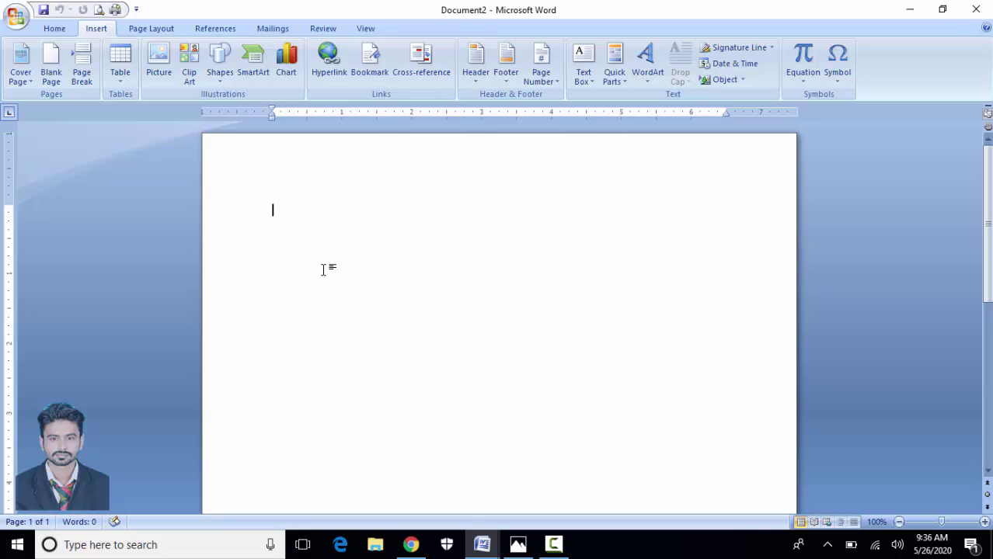
pyautogui.write('Mera naa')
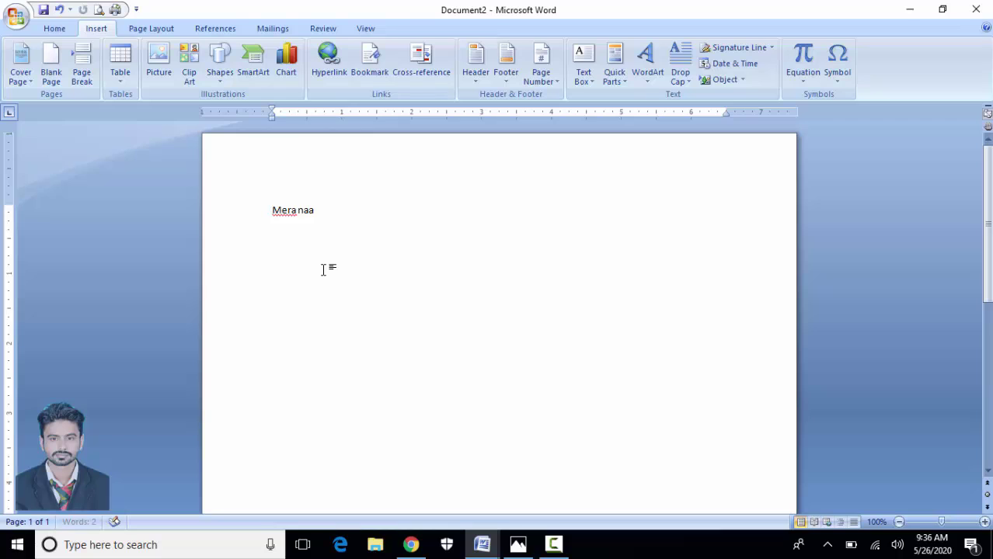
pyautogui.write('m mansoor')
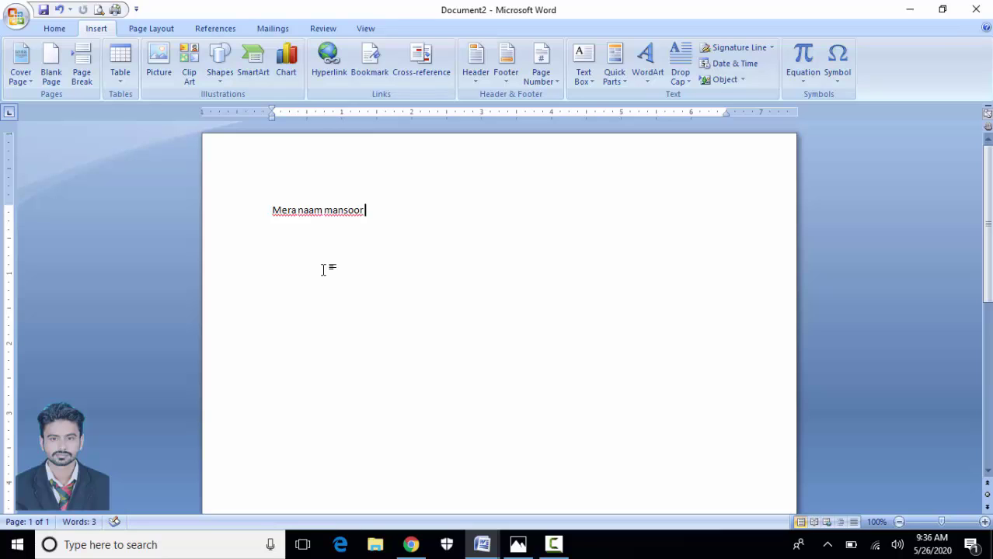
pyautogui.write(' hai or aap dekh rahy')
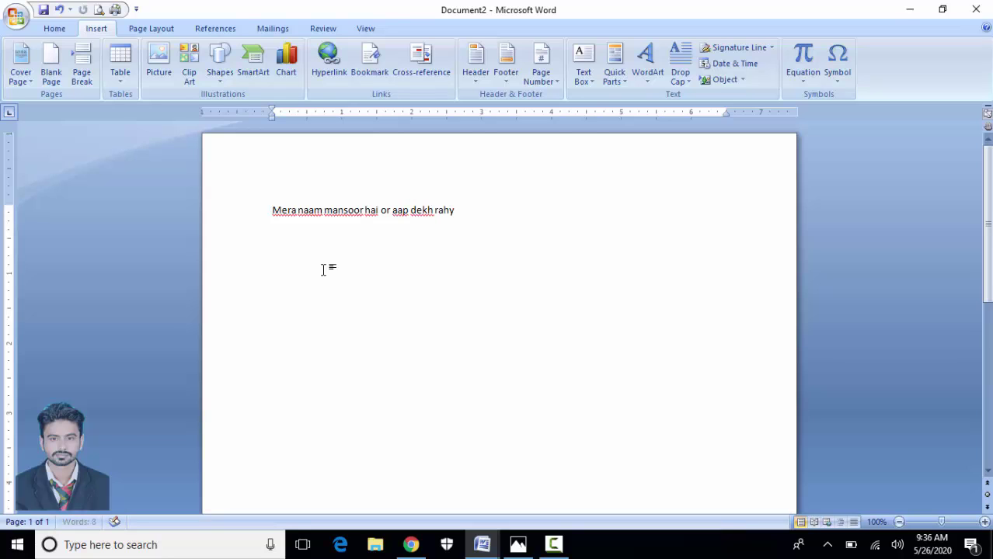
pyautogui.write(' hain man')
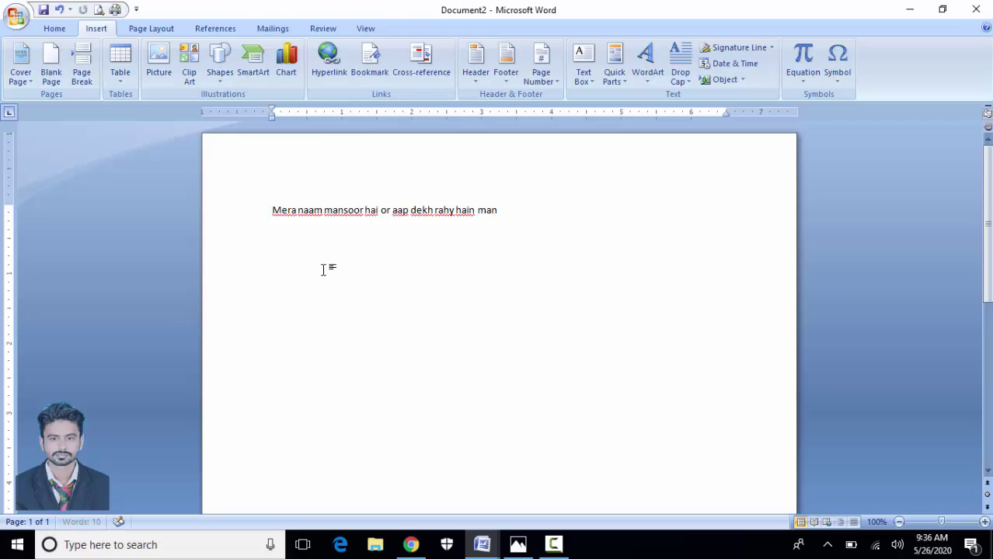
pyautogui.write('soor computer')
pyautogui.press('Return')
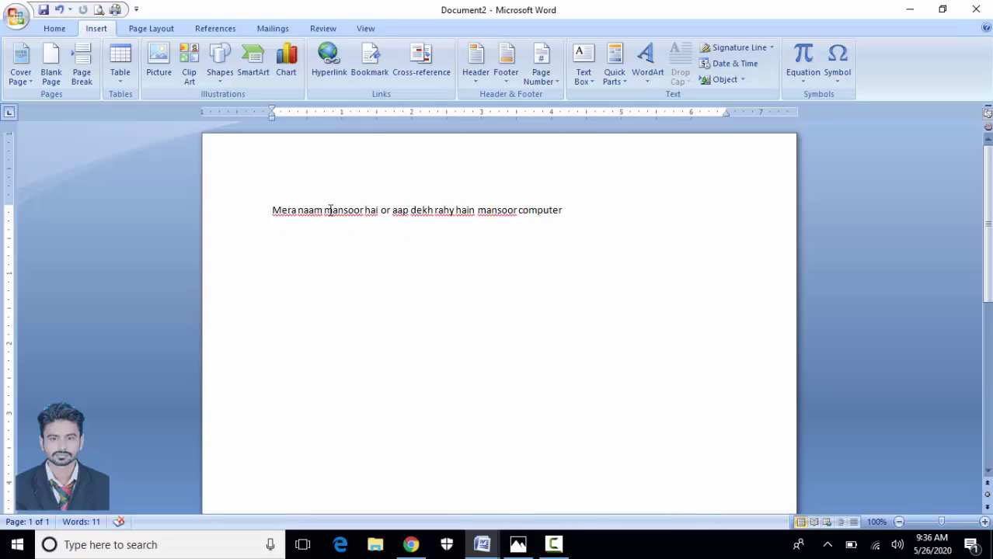
# Zoom the document to 140% and view the spelling suggestions for the underlined name in the sentence.
pyautogui.click(985, 522)
pyautogui.click(984, 522)
pyautogui.click(984, 523)
pyautogui.click(984, 522)
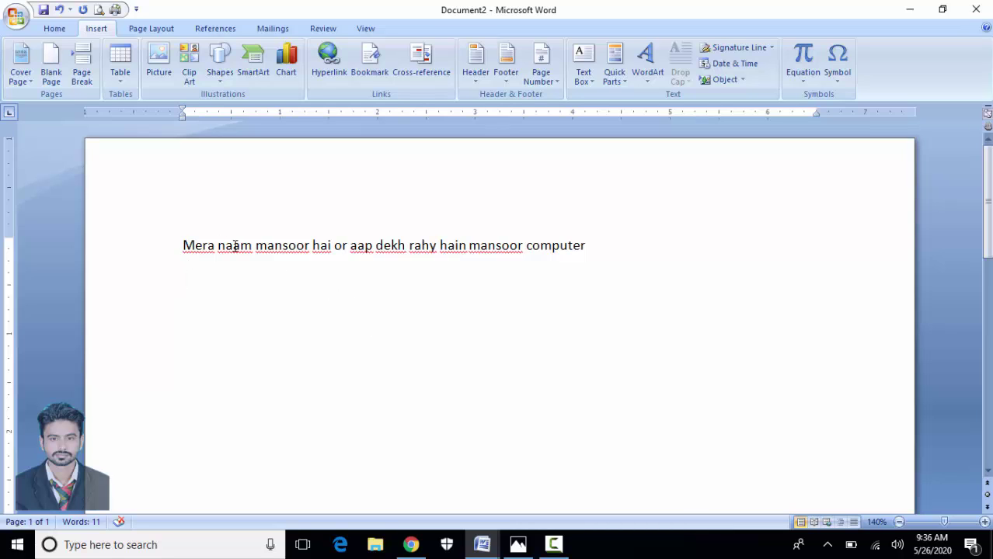
pyautogui.rightClick(291, 245)
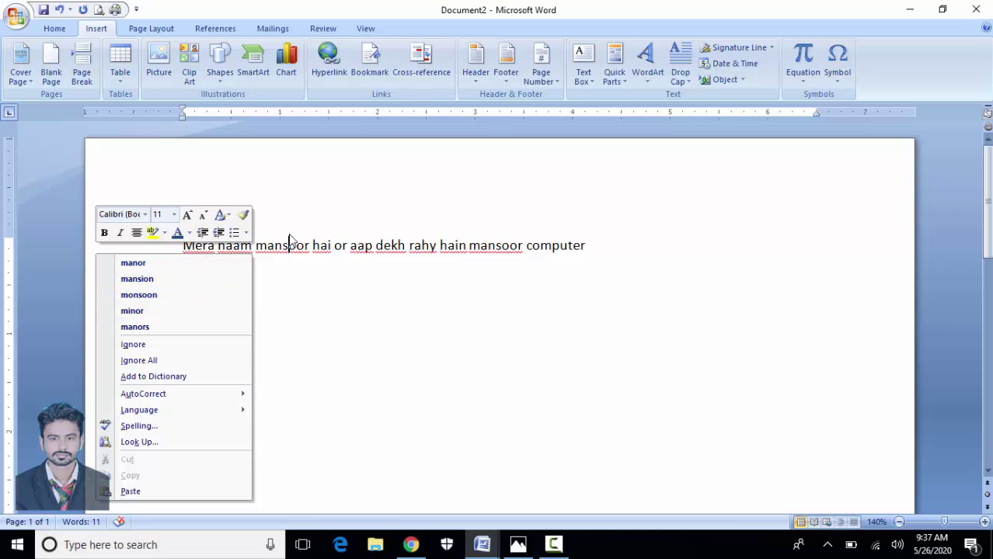
pyautogui.click(343, 275)
pyautogui.moveTo(178, 243); pyautogui.dragTo(587, 260)
pyautogui.click(466, 248)
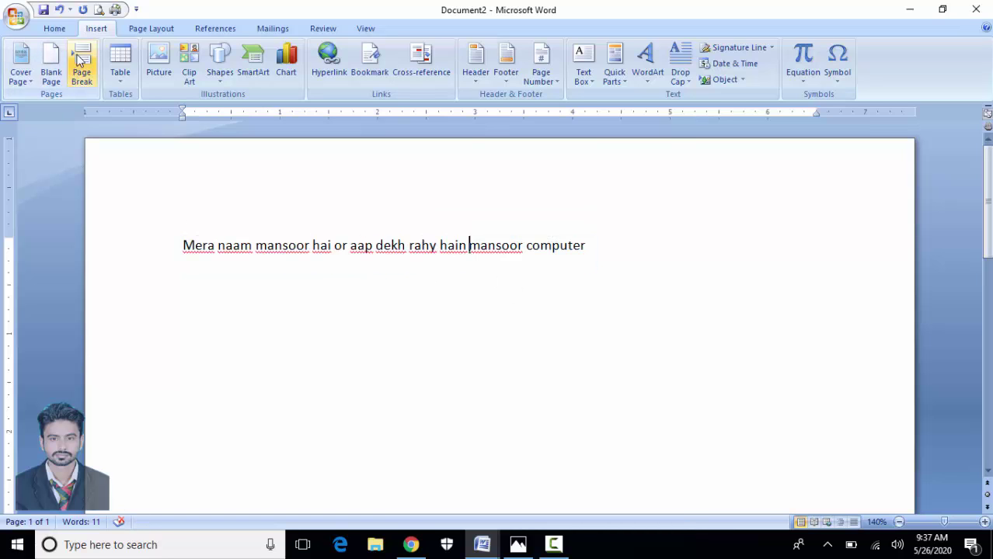
# Inspect the sentence in Print Preview without its spelling underlines, and return to the editing view.
pyautogui.click(136, 8)
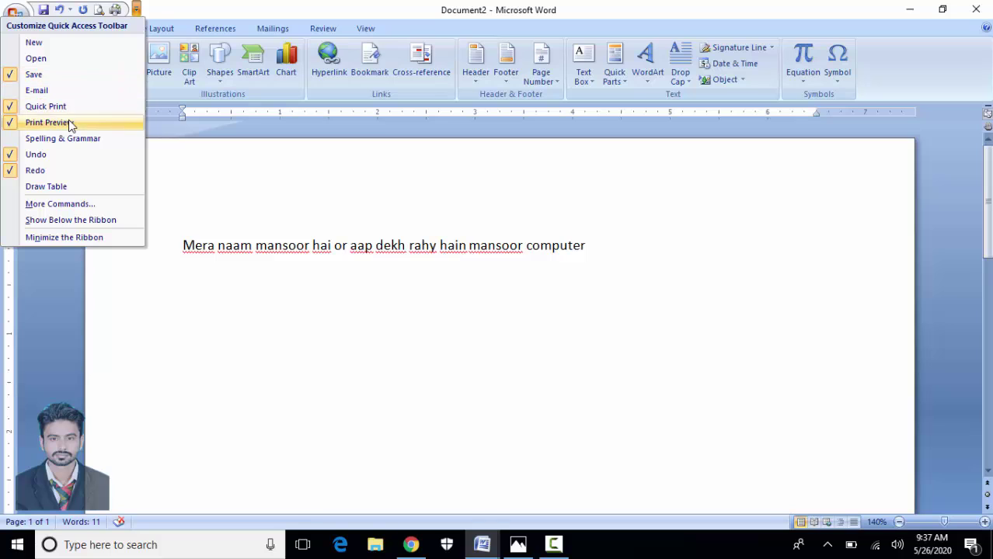
pyautogui.click(91, 11)
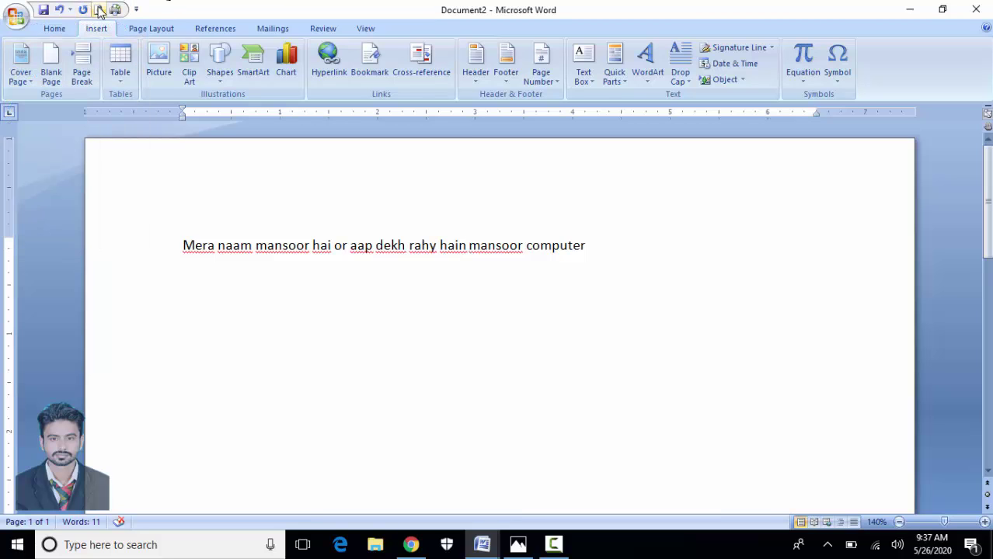
pyautogui.click(98, 11)
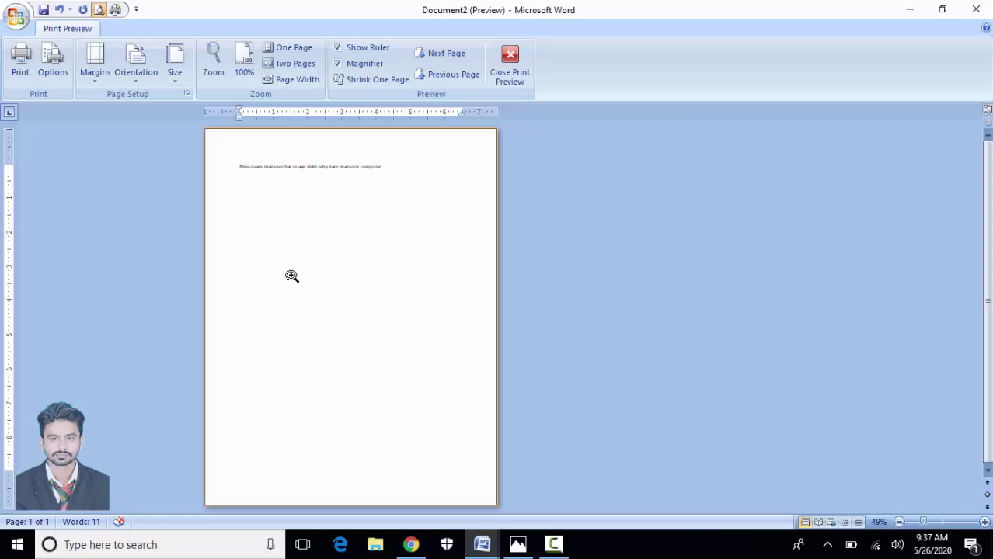
pyautogui.press('Escape')
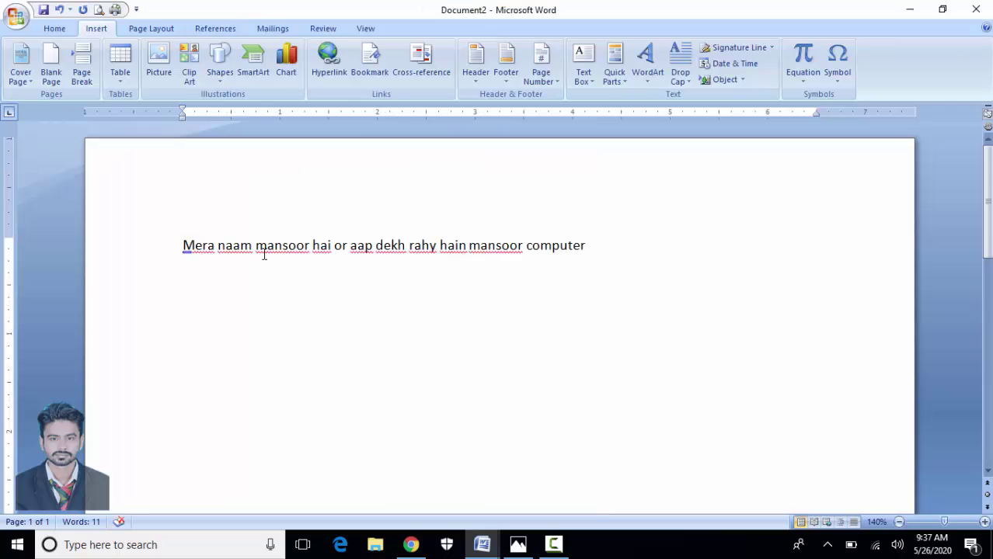
pyautogui.click(97, 10)
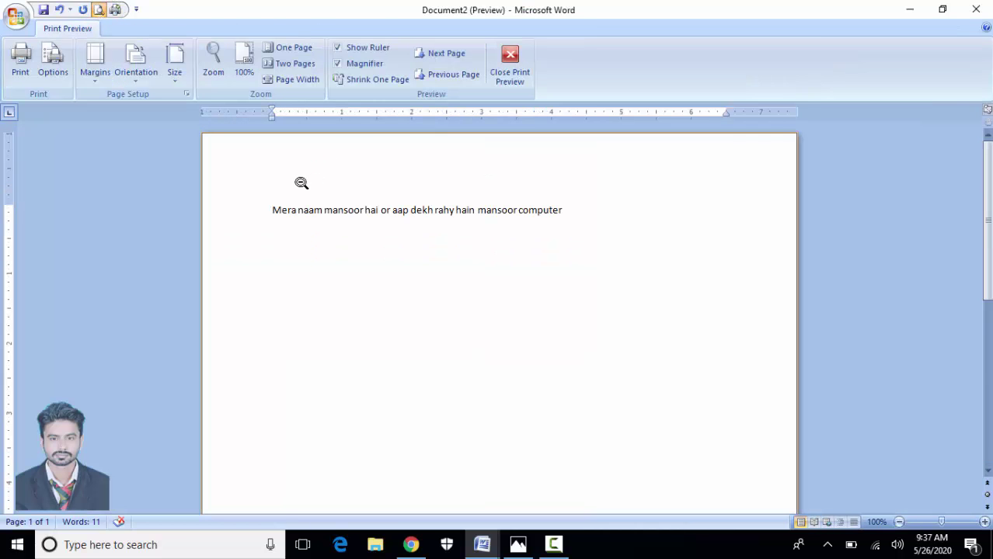
pyautogui.click(513, 78)
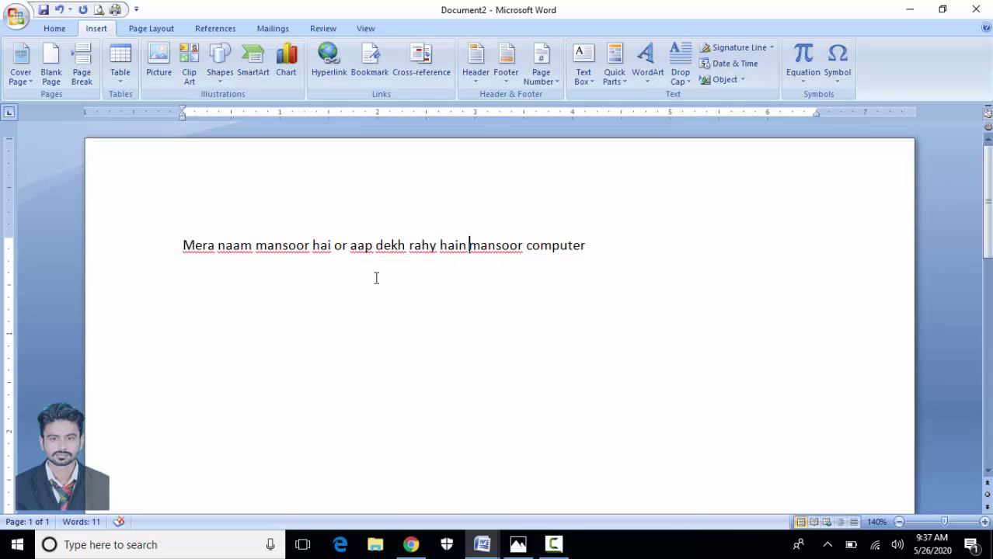
# Write a second line reading "My nam is" followed by a misspelled first name.
pyautogui.click(227, 285)
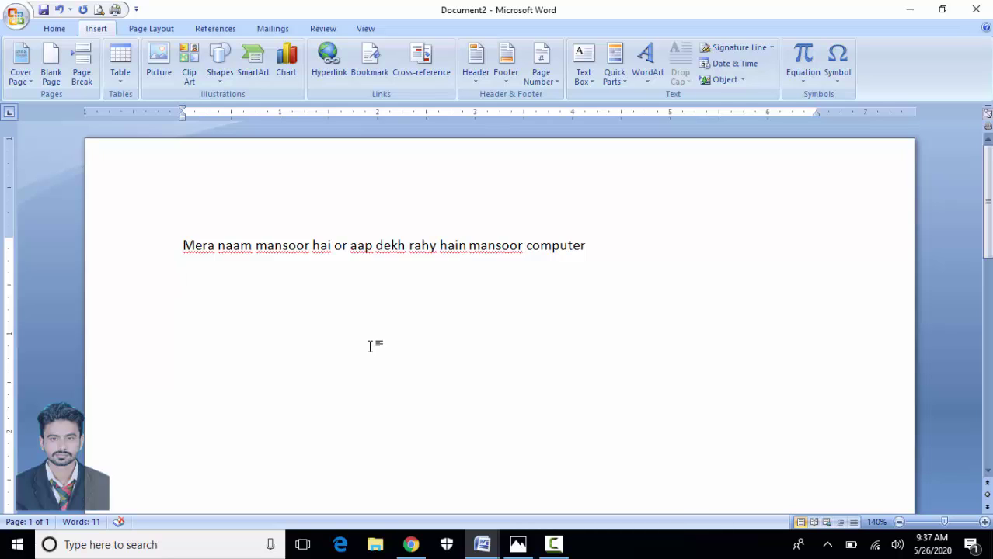
pyautogui.write('My')
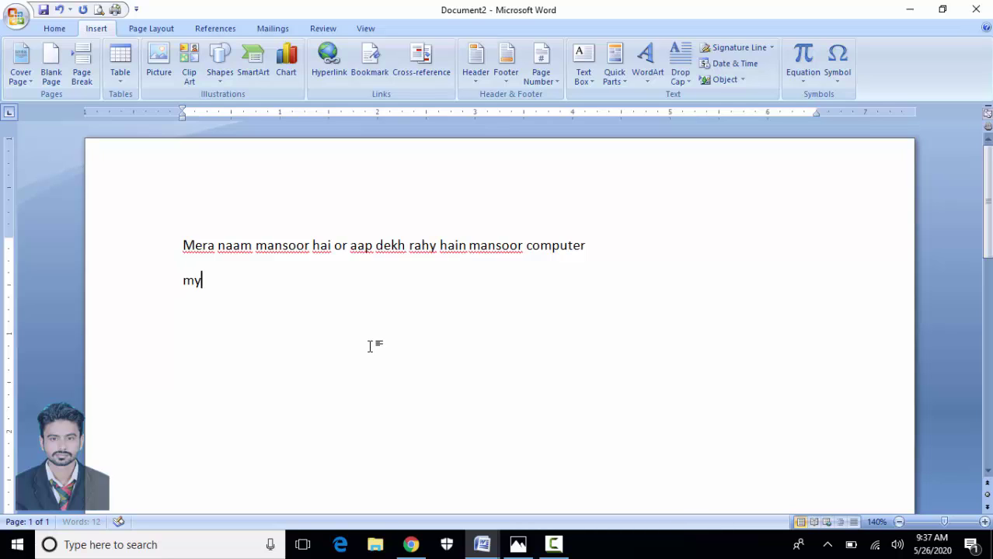
pyautogui.write(' nam')
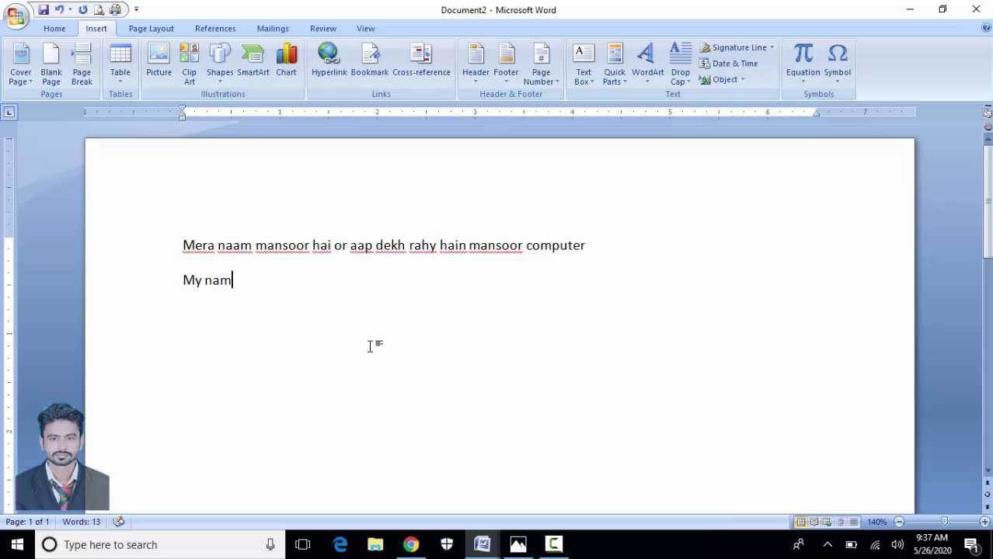
pyautogui.write(' is m')
pyautogui.press('BackSpace')
pyautogui.write('victer')
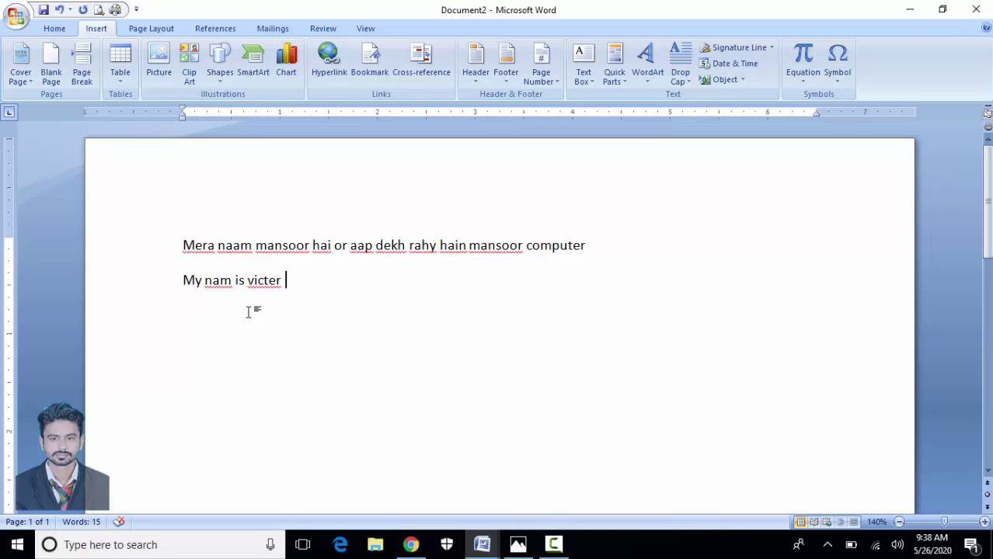
# Correct "nam" to "name" and replace the misspelled first name with its suggested spelling in the second line.
pyautogui.rightClick(214, 281)
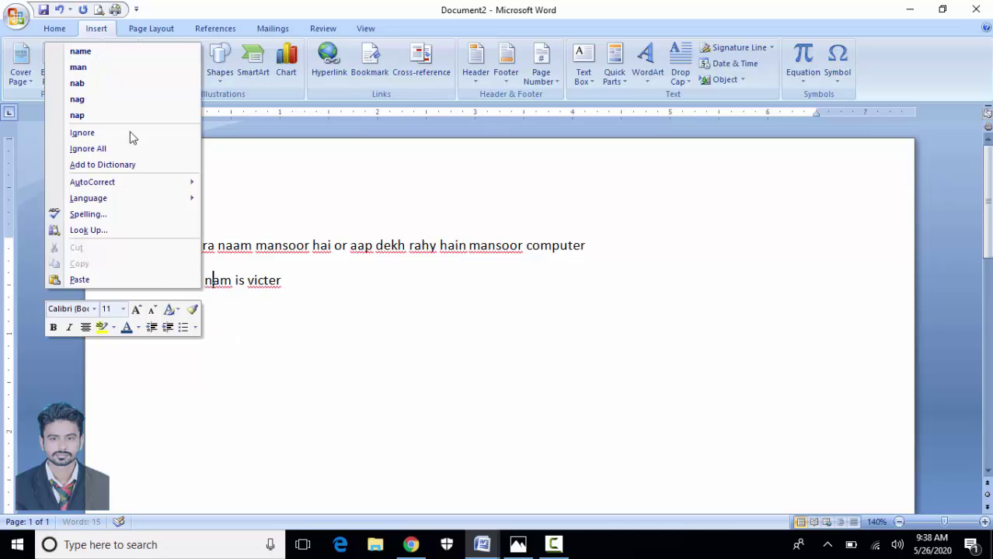
pyautogui.click(91, 54)
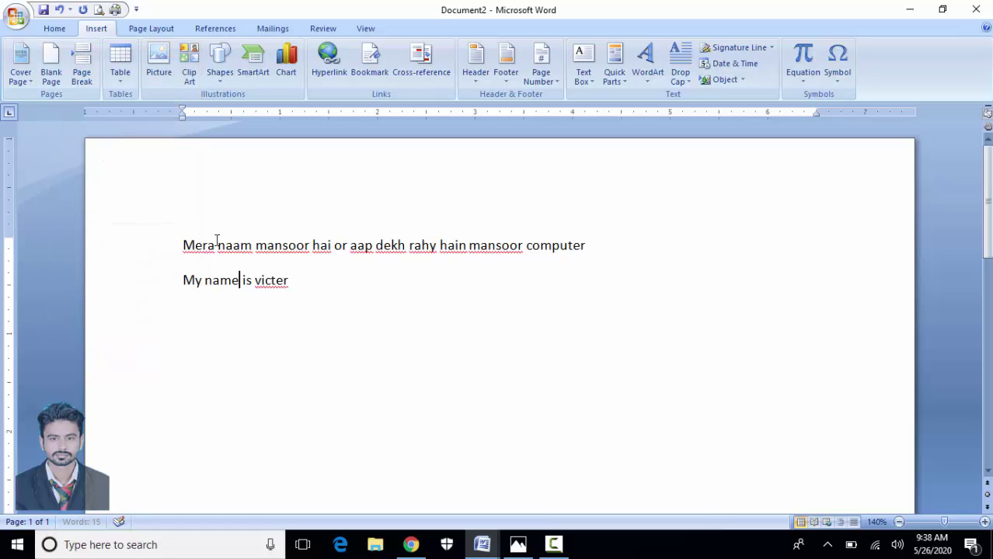
pyautogui.rightClick(277, 282)
pyautogui.click(130, 299)
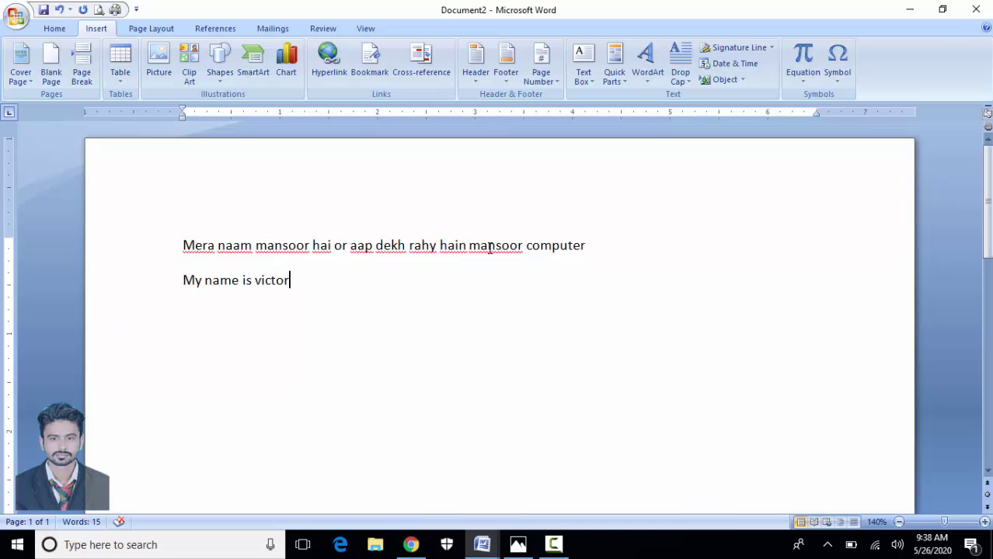
# Add two lines reading "Mirpurkhas" and "Karachi" below the first sentence.
pyautogui.click(597, 249)
pyautogui.press('Return')
pyautogui.write('m')
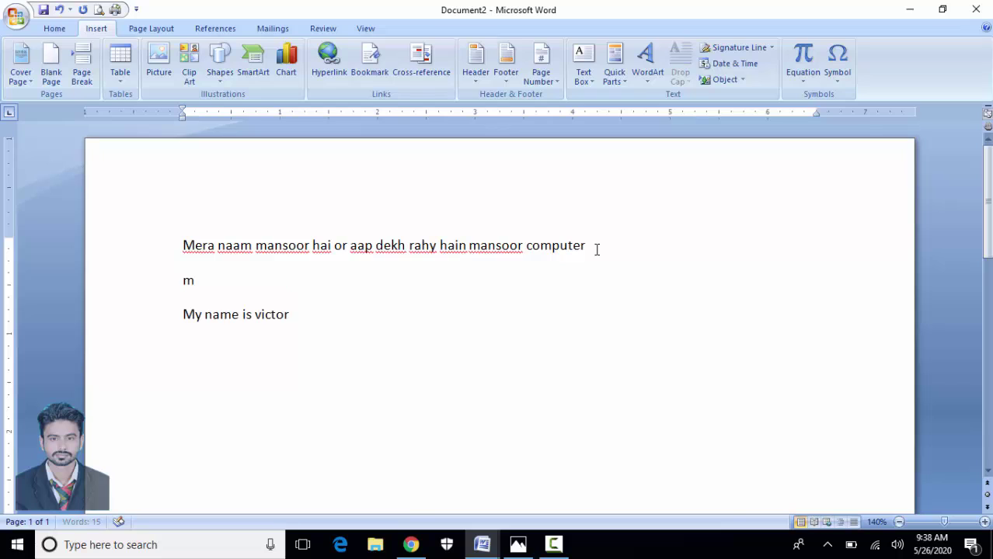
pyautogui.write('irpurkhas')
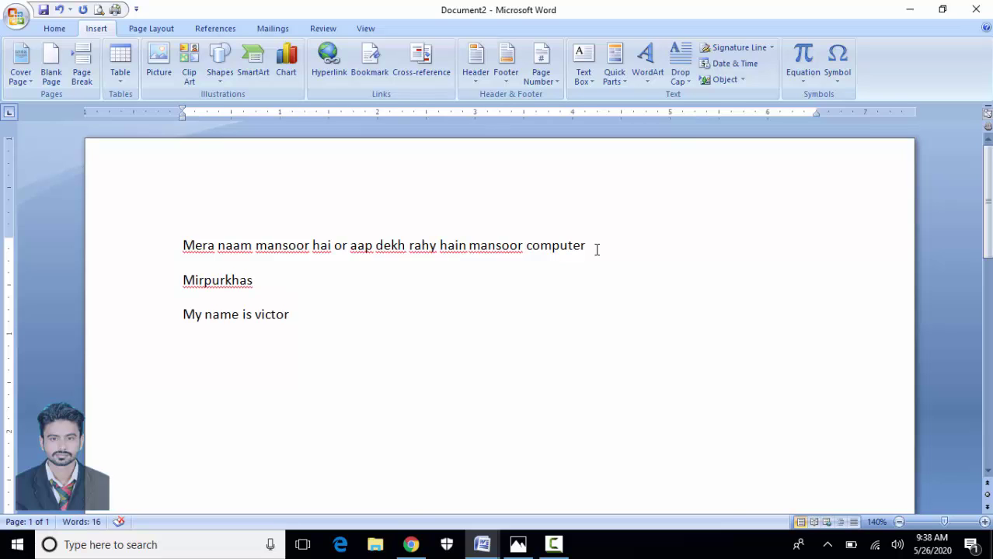
pyautogui.press('Return')
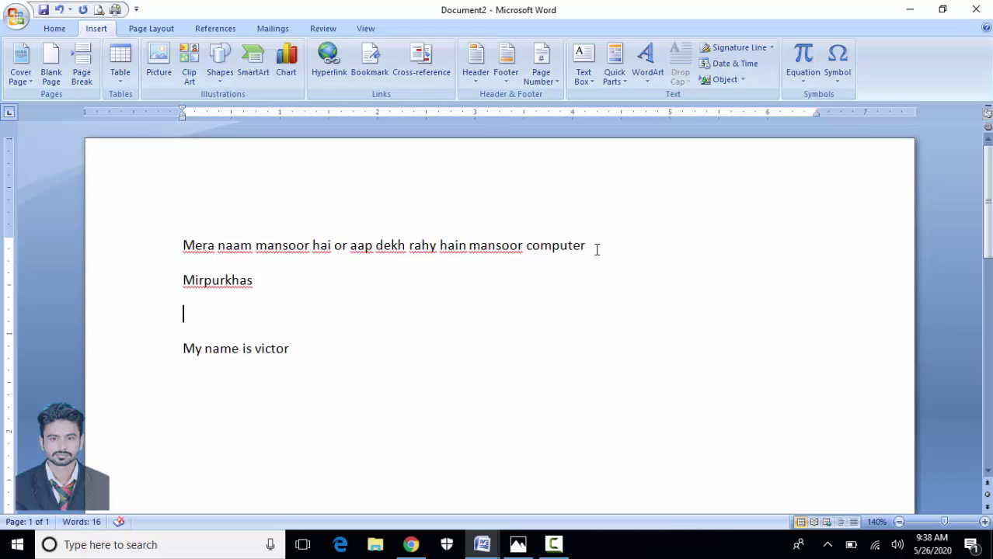
pyautogui.write('karacha')
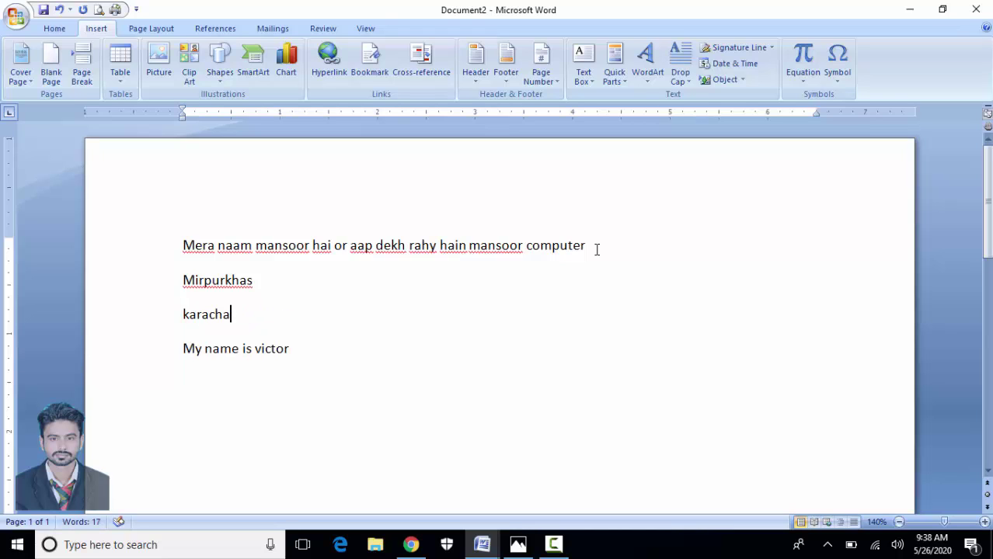
pyautogui.press('BackSpace')
pyautogui.write('i')
pyautogui.press('Return')
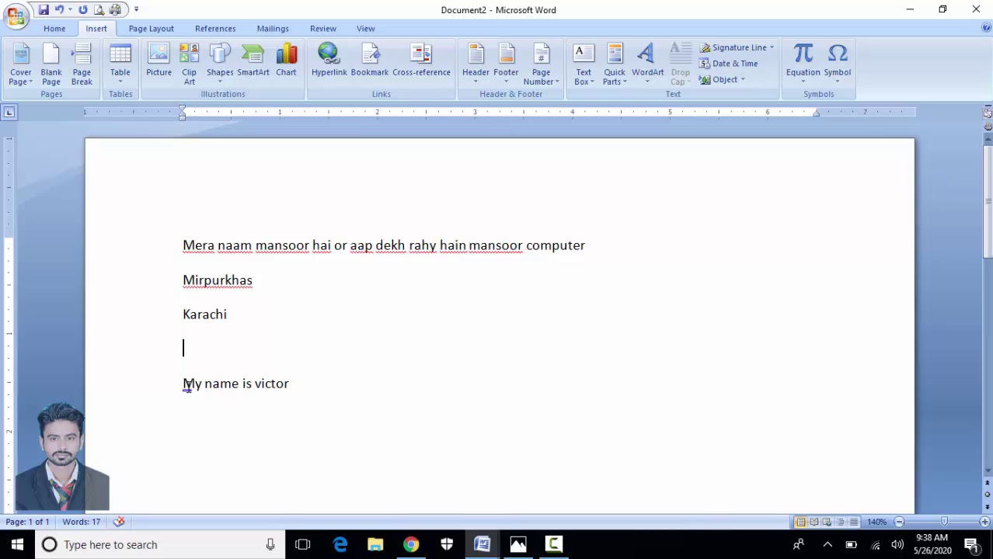
# Replace "is" with "are" in the line beginning "My name" and start a new line after it.
pyautogui.doubleClick(247, 384)
pyautogui.write('are')
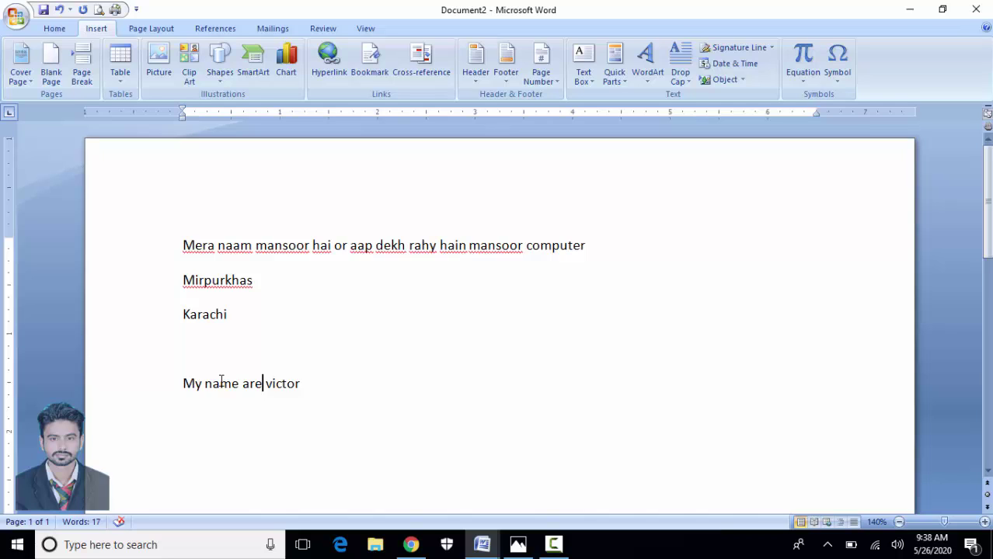
pyautogui.press('Right')
pyautogui.press('Right')
pyautogui.press('Right')
pyautogui.press('Right')
pyautogui.press('Right')
pyautogui.press('Right')
pyautogui.press('Right')
pyautogui.press('Return')
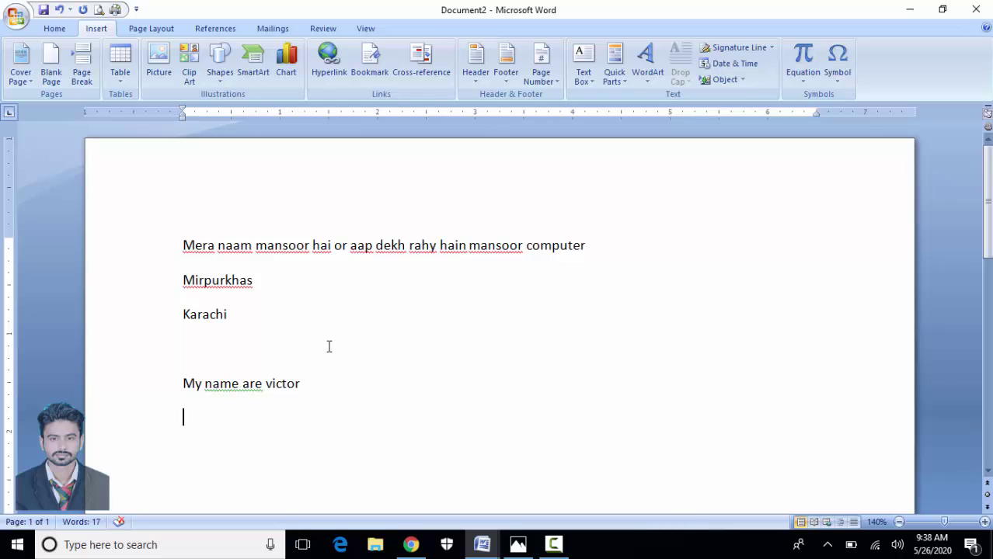
# Write the lines "Green grammer mistake" and "Red spelling mistake" below "Karachi".
pyautogui.write('gree')
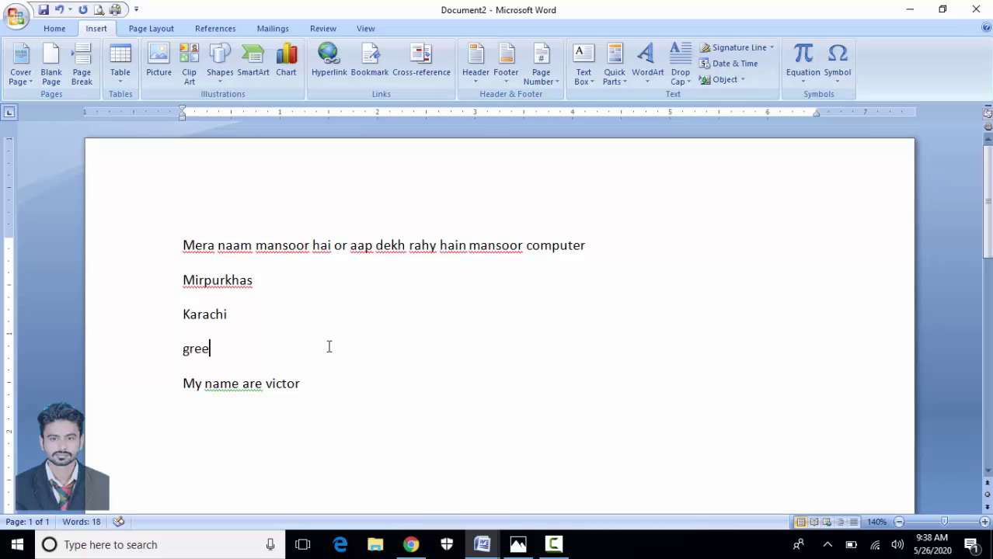
pyautogui.write('n gra')
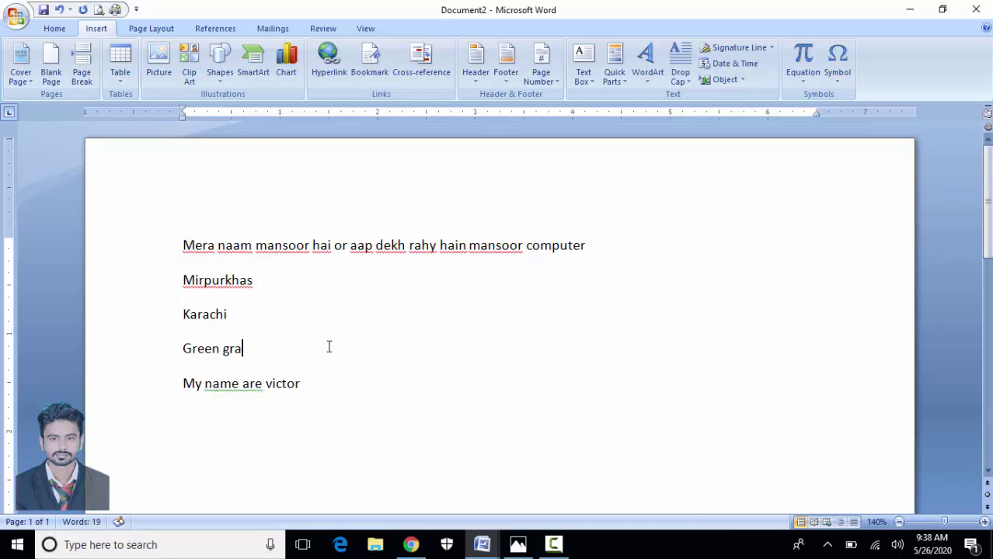
pyautogui.write('mmer')
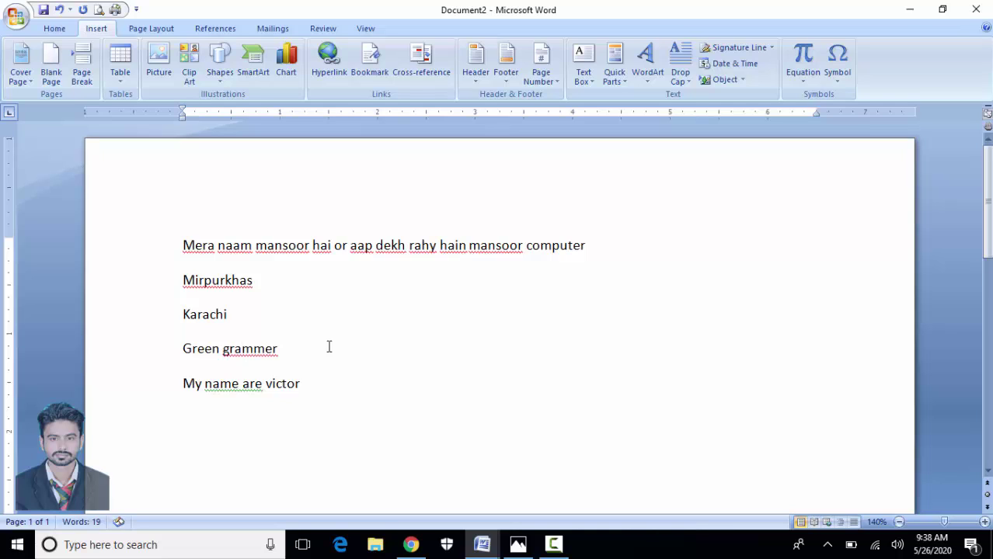
pyautogui.write(' mistake')
pyautogui.press('Return')
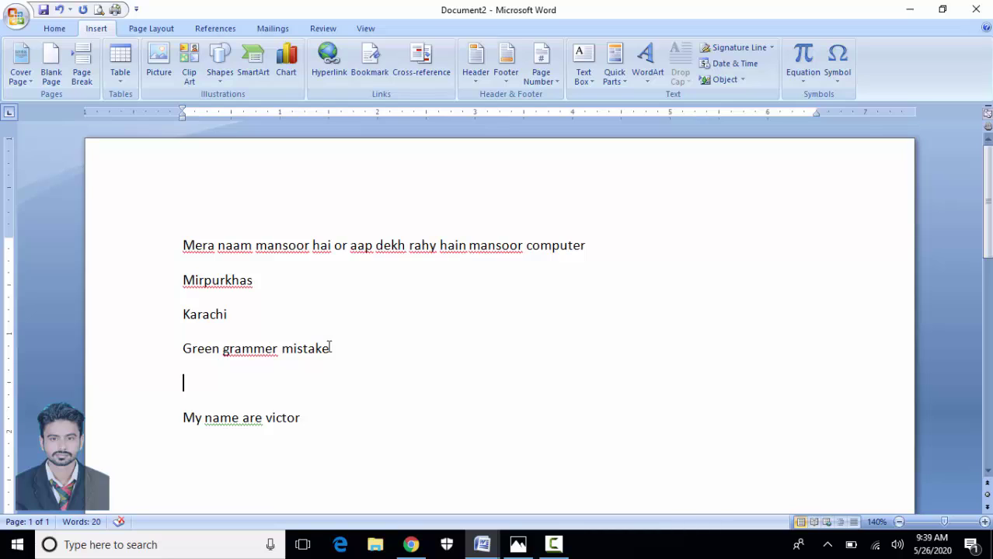
pyautogui.write('red ')
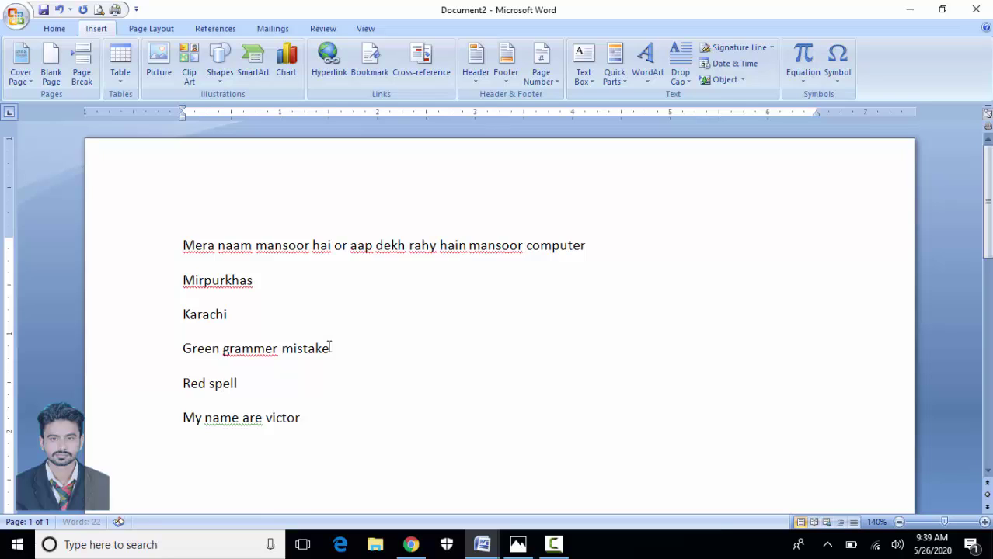
pyautogui.write('spelling mistake')
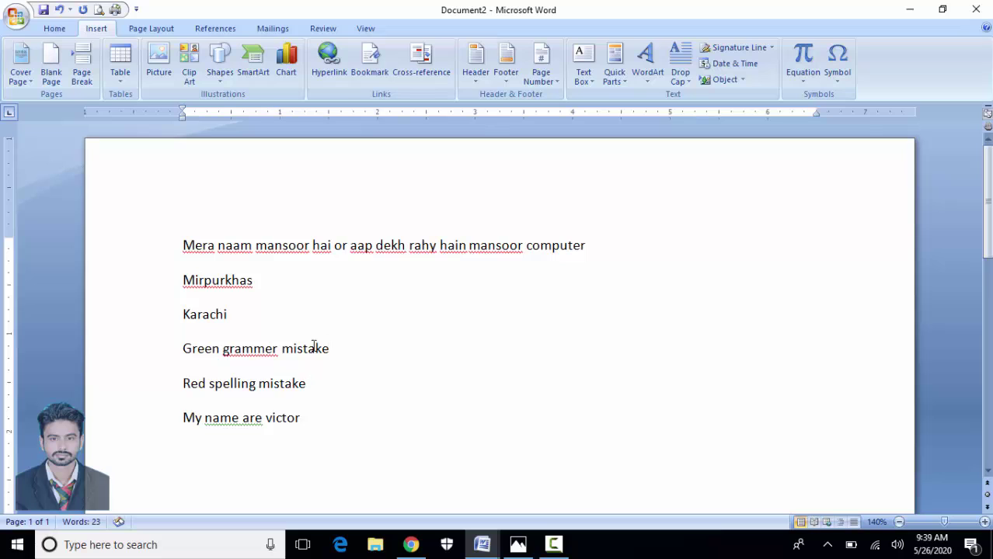
# Correct "grammer" to its suggested spelling "grammar", and briefly highlight the first sentence.
pyautogui.rightClick(241, 354)
pyautogui.click(142, 133)
pyautogui.moveTo(185, 242); pyautogui.dragTo(636, 245)
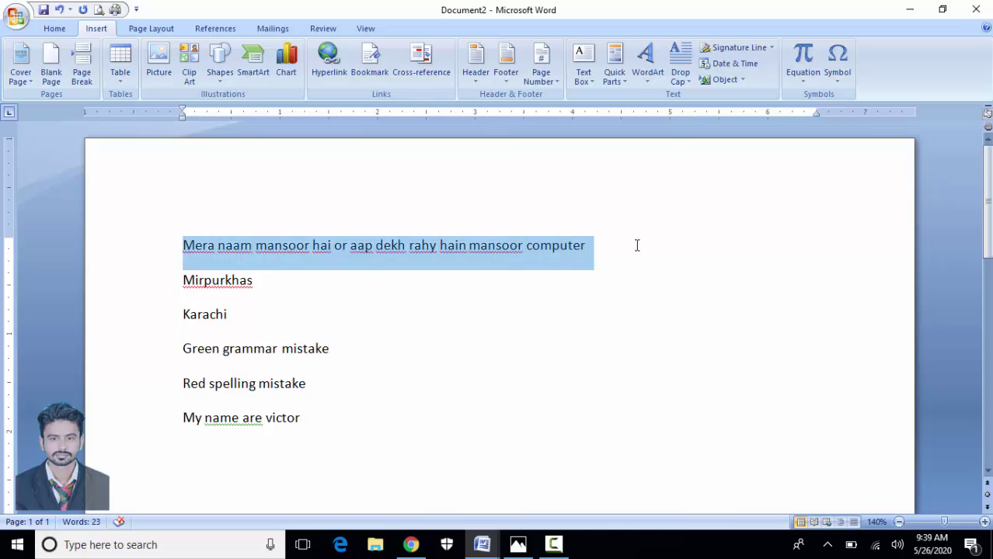
pyautogui.click(344, 248)
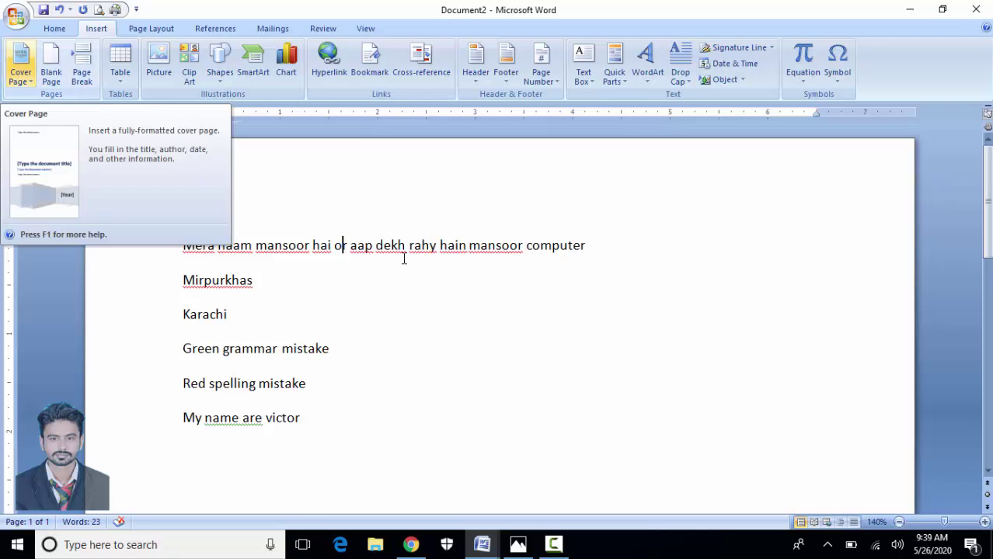
# Switch to Chrome and search Google Images for "cover pages winword".
pyautogui.click(411, 545)
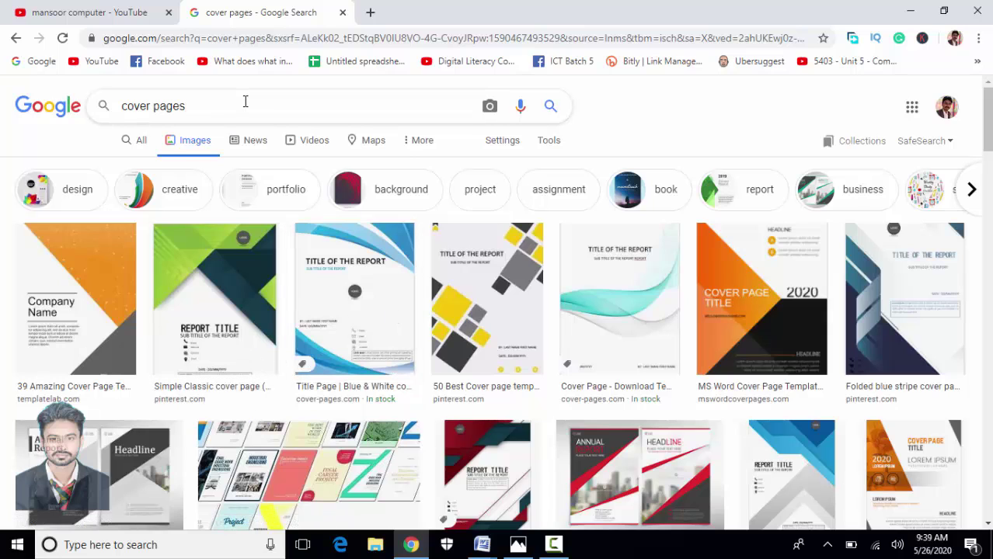
pyautogui.write('winword')
pyautogui.press('Return')
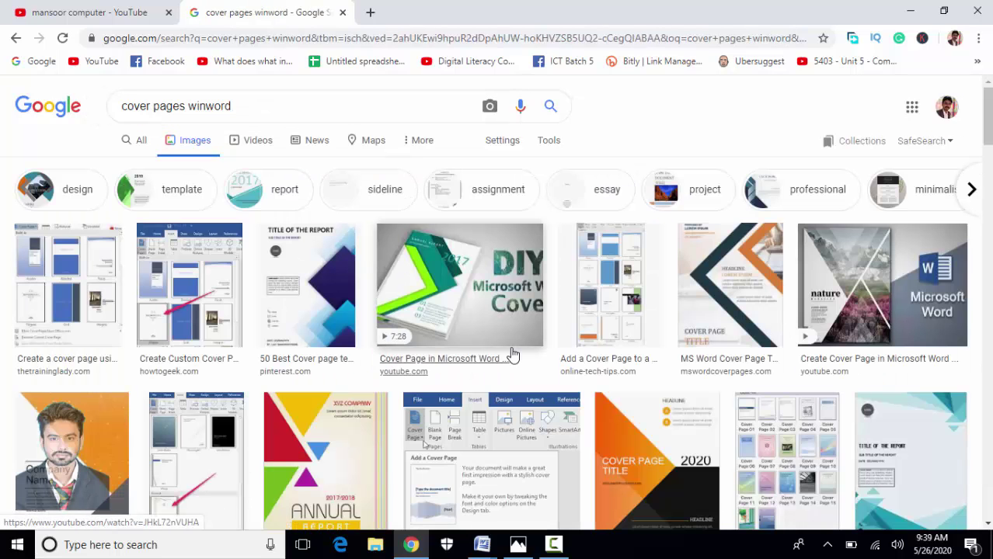
# Browse the image results for examples of Word cover page designs.
pyautogui.scroll(-3, 513, 355)
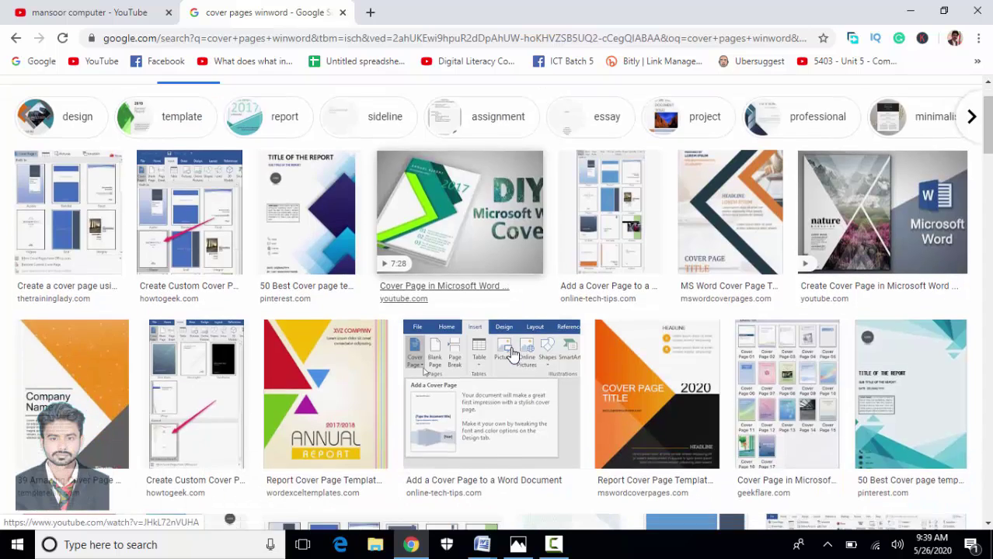
pyautogui.scroll(-1, 513, 355)
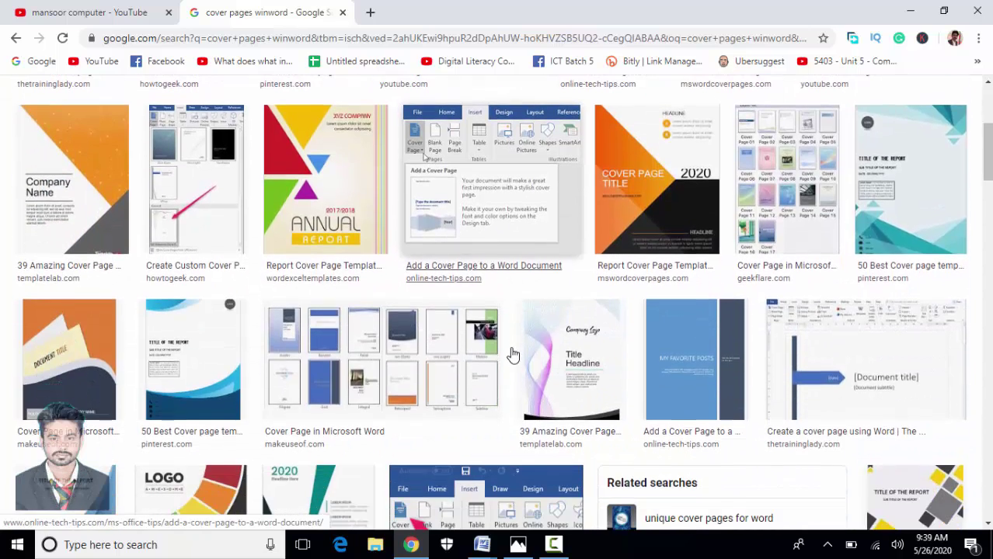
pyautogui.scroll(-2, 513, 354)
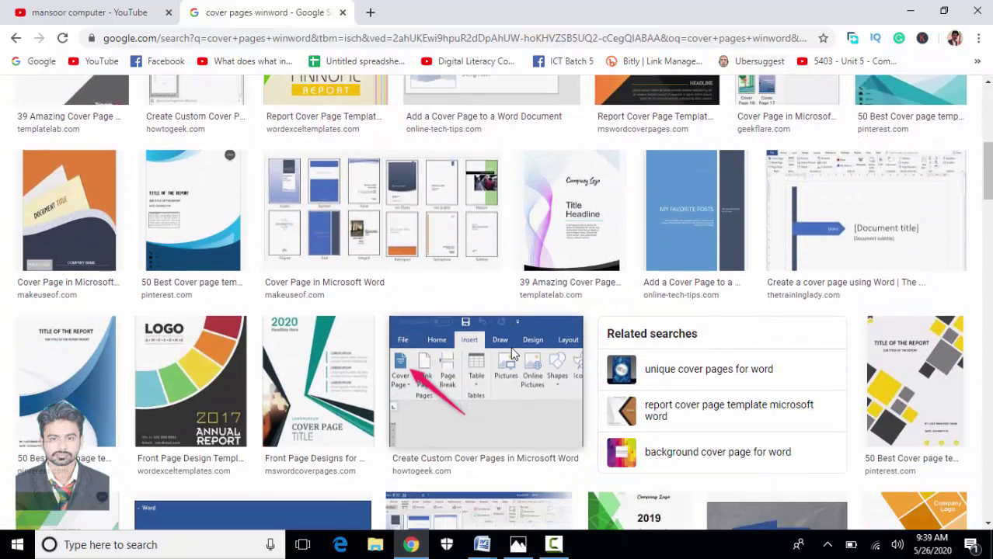
pyautogui.scroll(-3, 513, 354)
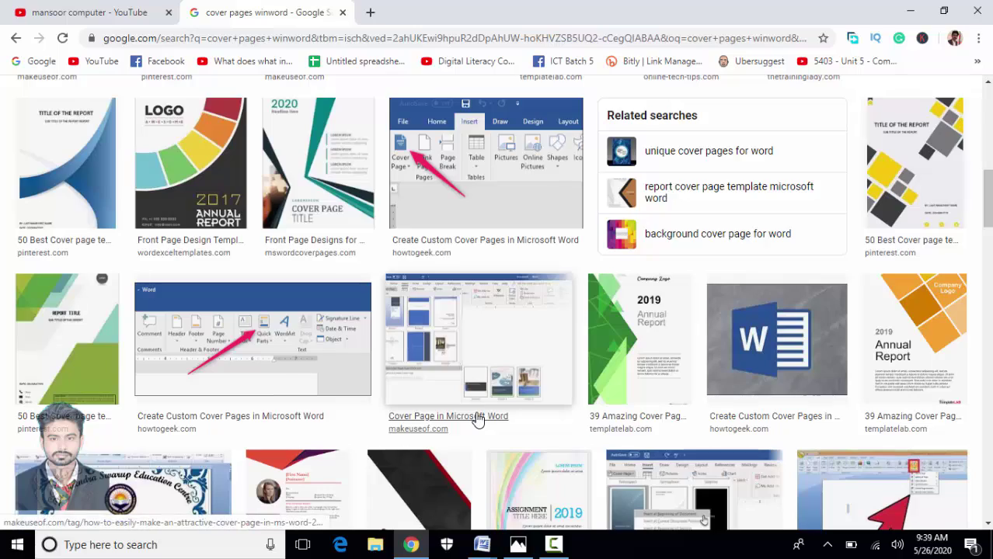
pyautogui.scroll(-6, 478, 420)
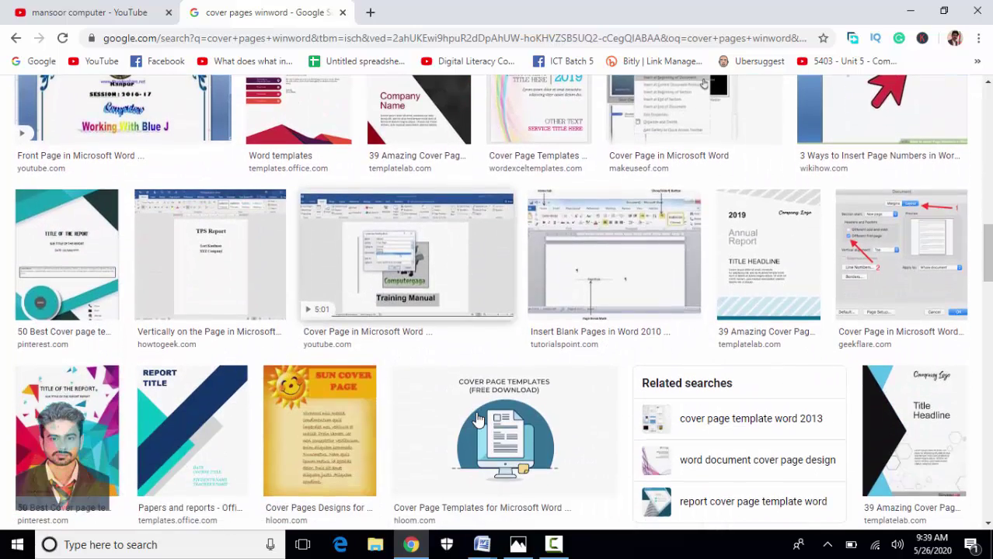
pyautogui.scroll(-2, 478, 420)
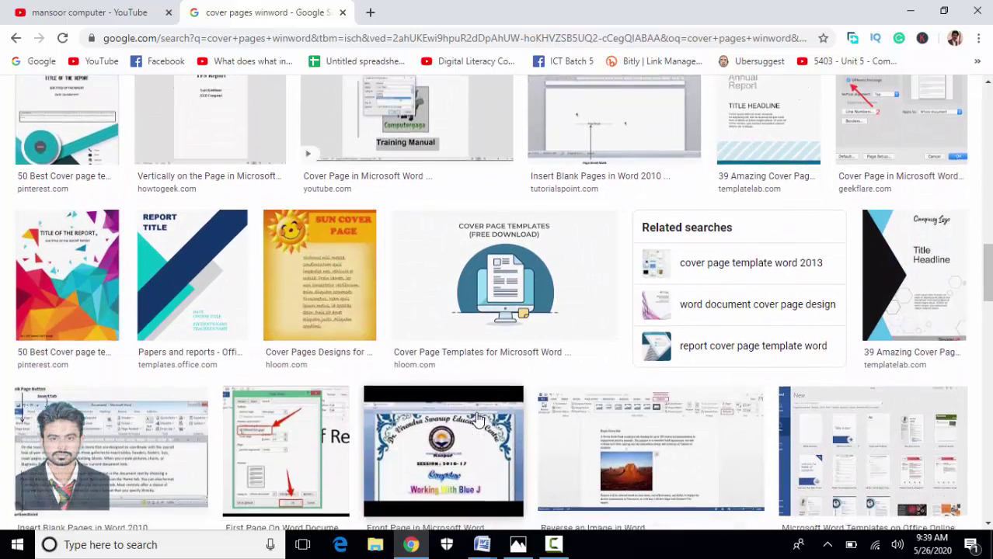
pyautogui.scroll(-2, 477, 419)
pyautogui.scroll(-2, 478, 419)
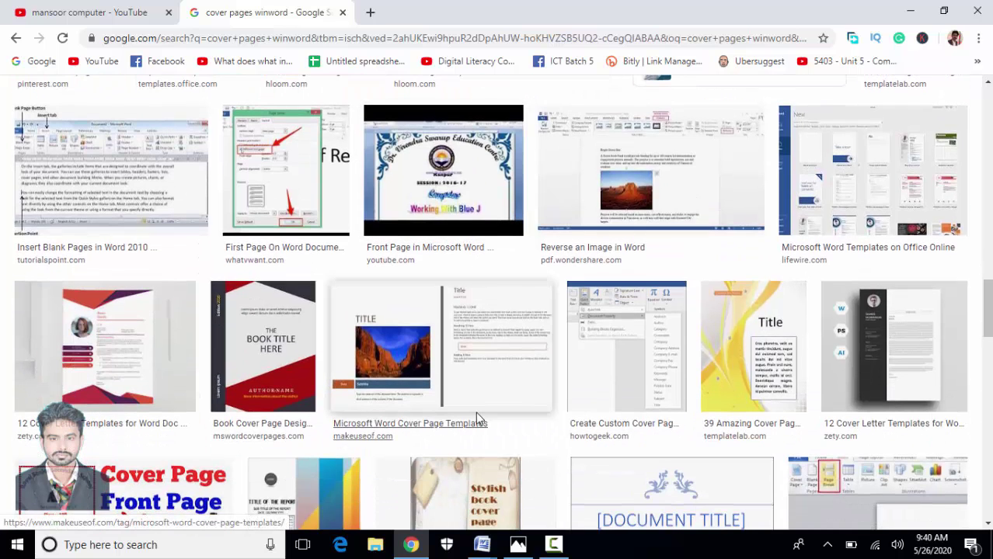
pyautogui.scroll(-2, 478, 420)
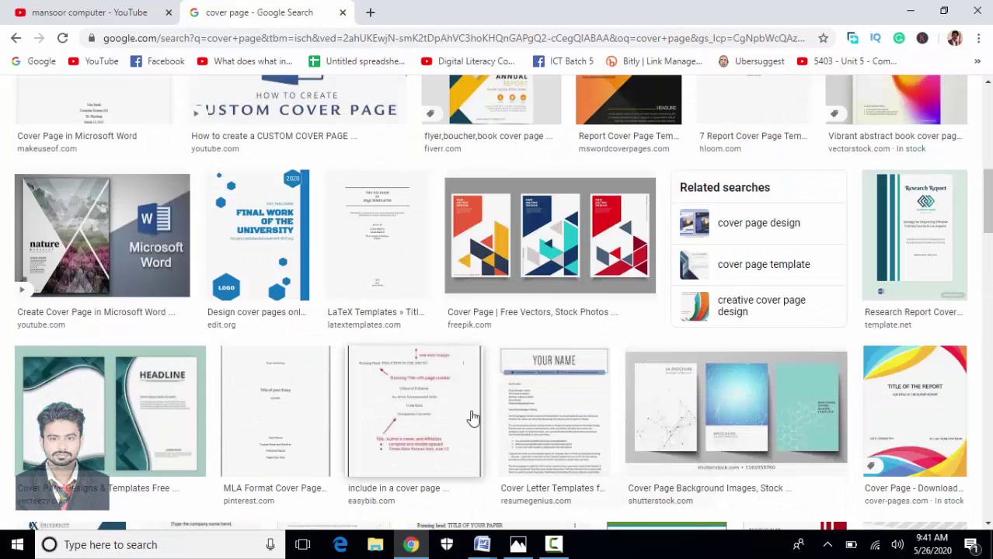
# Preview the blue hexagon "Final Work of the University" cover in the "cover page" image results.
pyautogui.scroll(3, 220, 291)
pyautogui.scroll(-2, 226, 302)
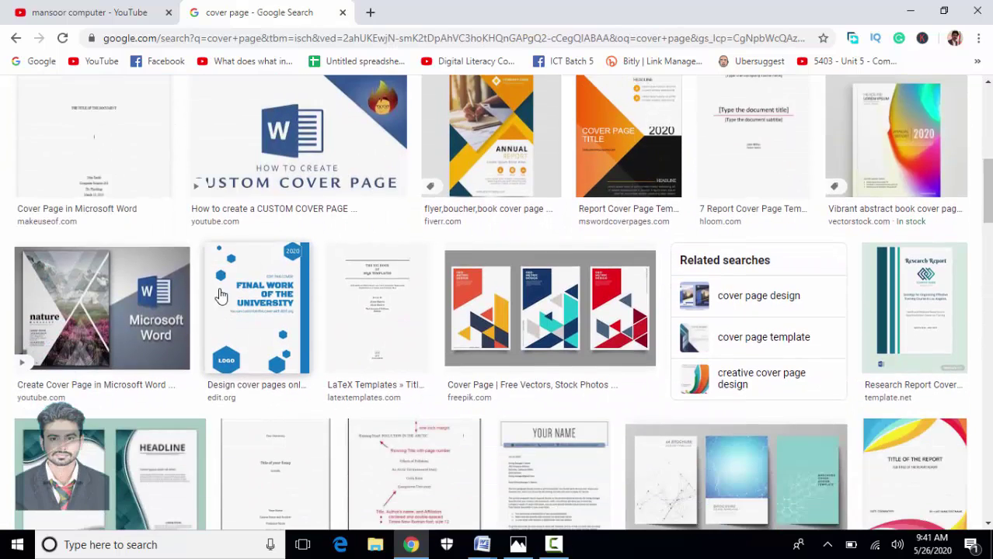
pyautogui.click(231, 314)
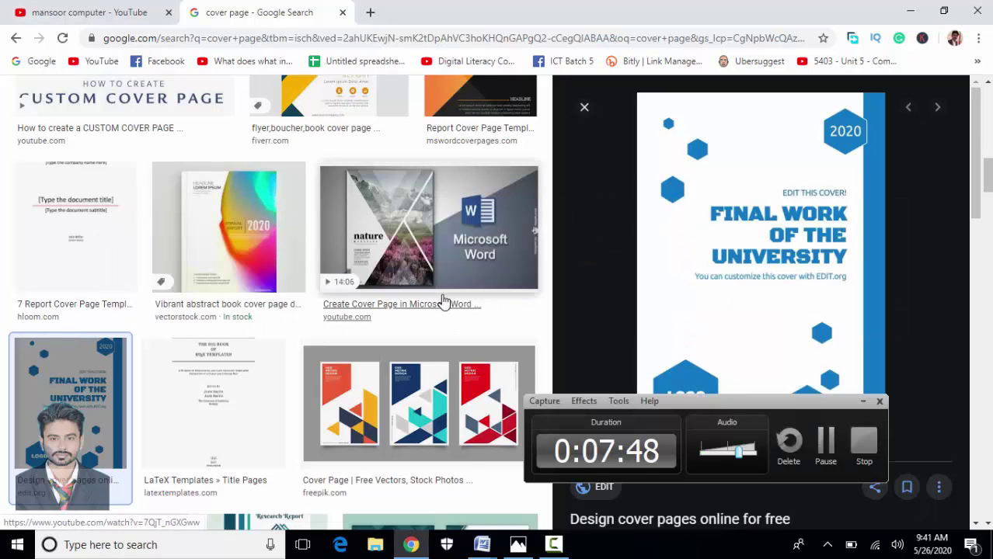
pyautogui.click(862, 401)
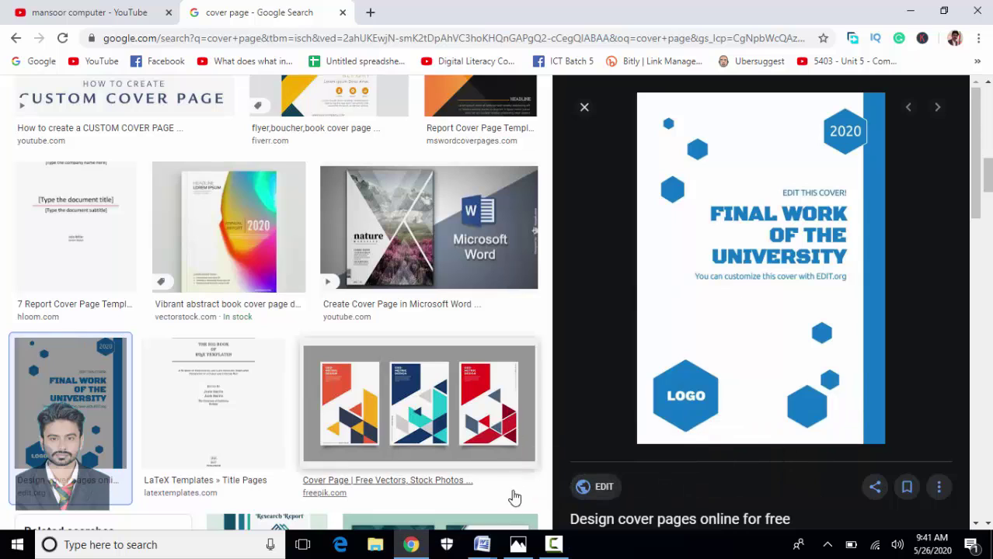
# Switch back to Document2 in Word and insert the built-in Alphabet cover page.
pyautogui.moveTo(482, 545)
pyautogui.click(534, 490)
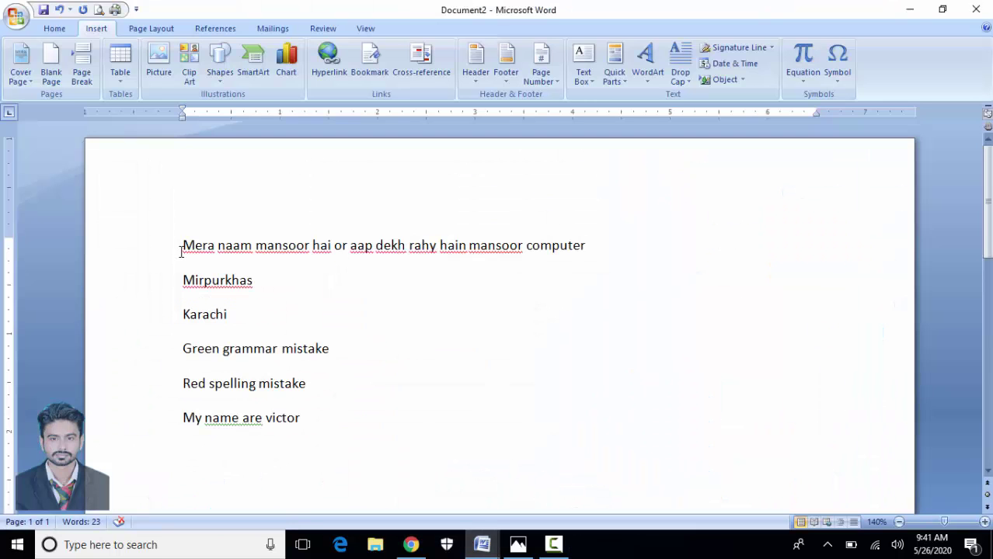
pyautogui.click(25, 80)
pyautogui.click(24, 80)
pyautogui.click(25, 80)
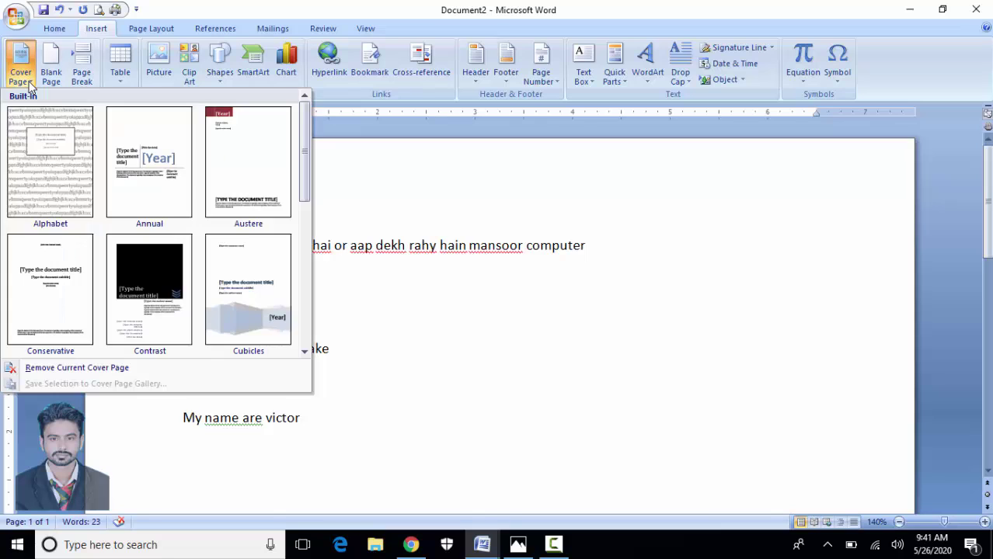
pyautogui.click(32, 142)
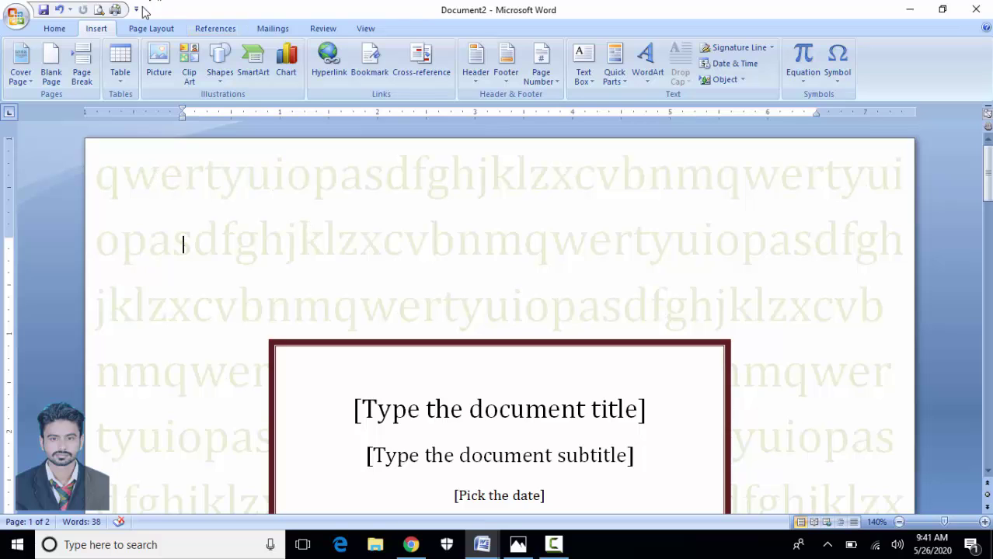
# Inspect the cover page in Print Preview at 100% zoom and return to the editing view.
pyautogui.click(99, 10)
pyautogui.click(284, 173)
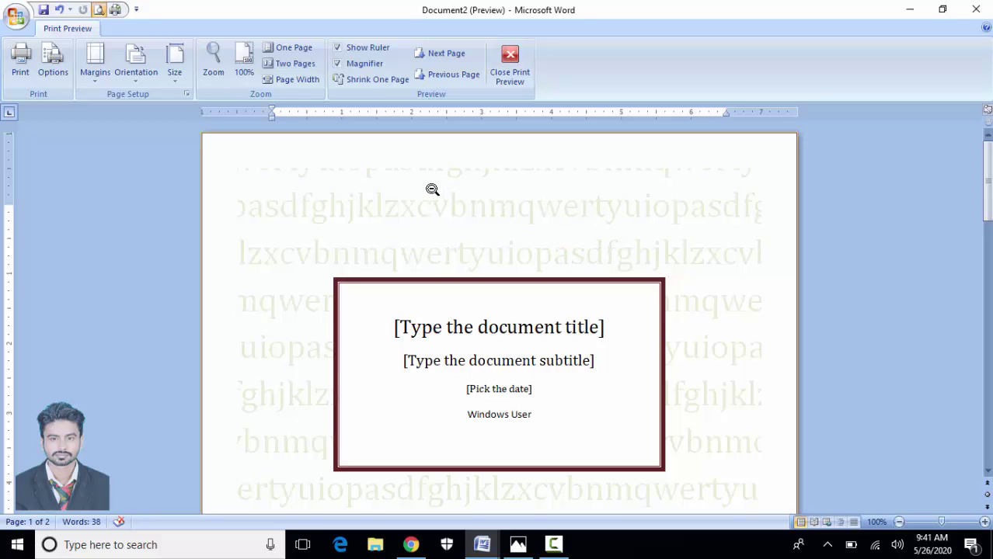
pyautogui.click(510, 68)
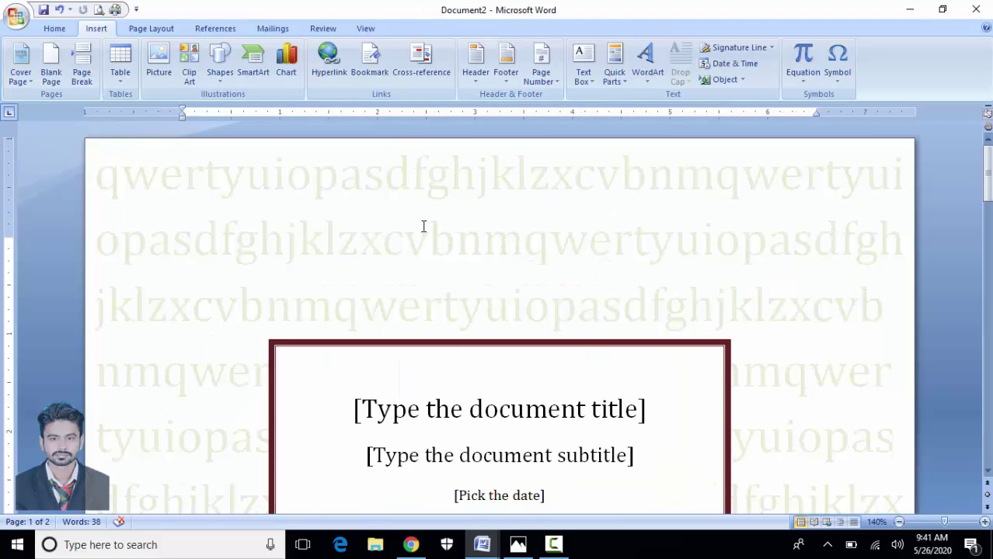
# Insert "qqq" after "zx" in the second row of the cover page's background letters.
pyautogui.click(429, 241)
pyautogui.click(382, 239)
pyautogui.write('qq')
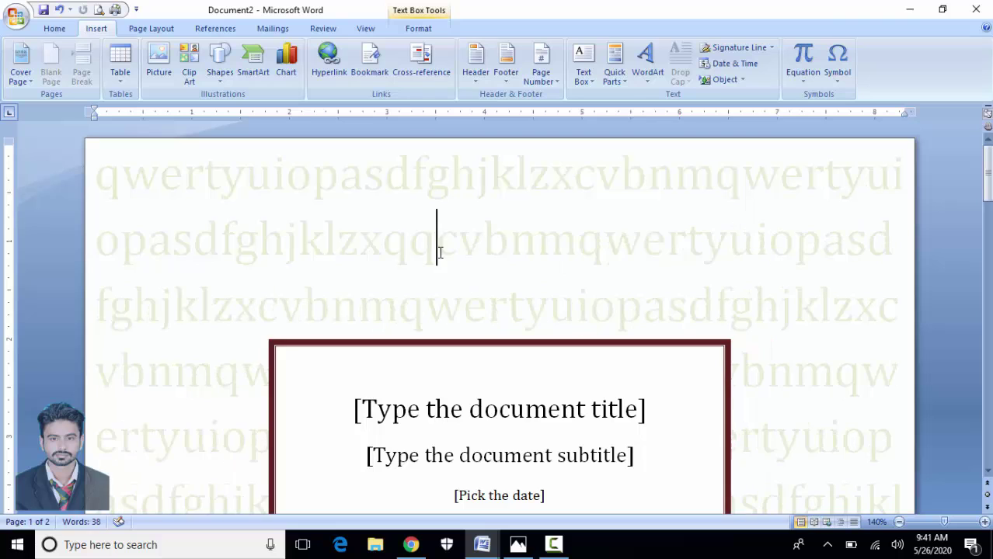
pyautogui.write('q')
# Set the document zoom to 100% and look over the edited Alphabet cover page.
pyautogui.click(31, 73)
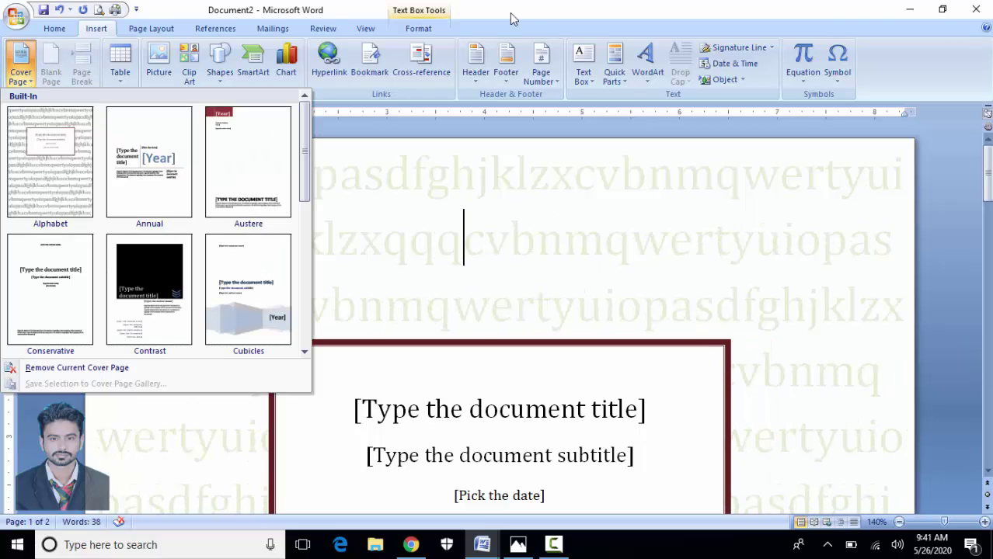
pyautogui.click(365, 28)
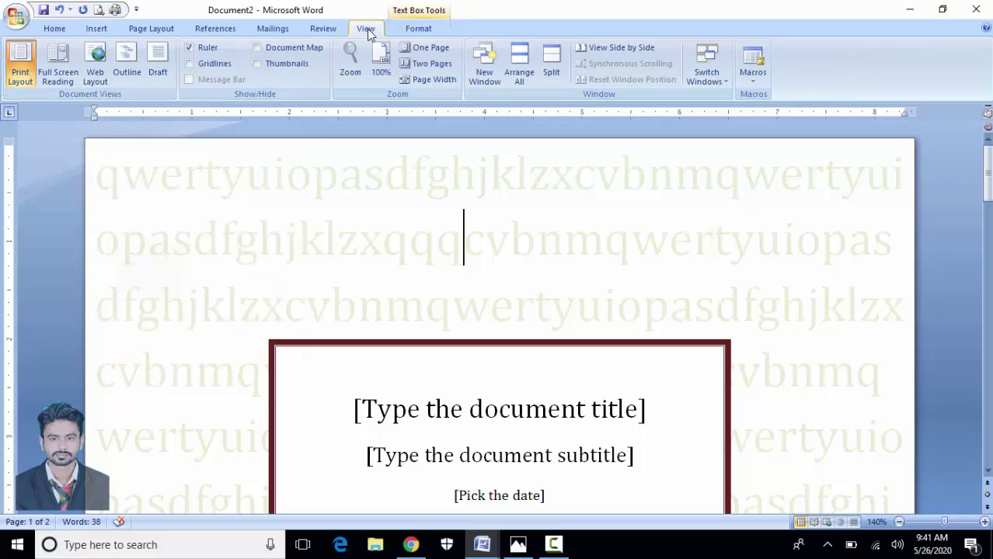
pyautogui.click(368, 70)
pyautogui.scroll(-10, 379, 240)
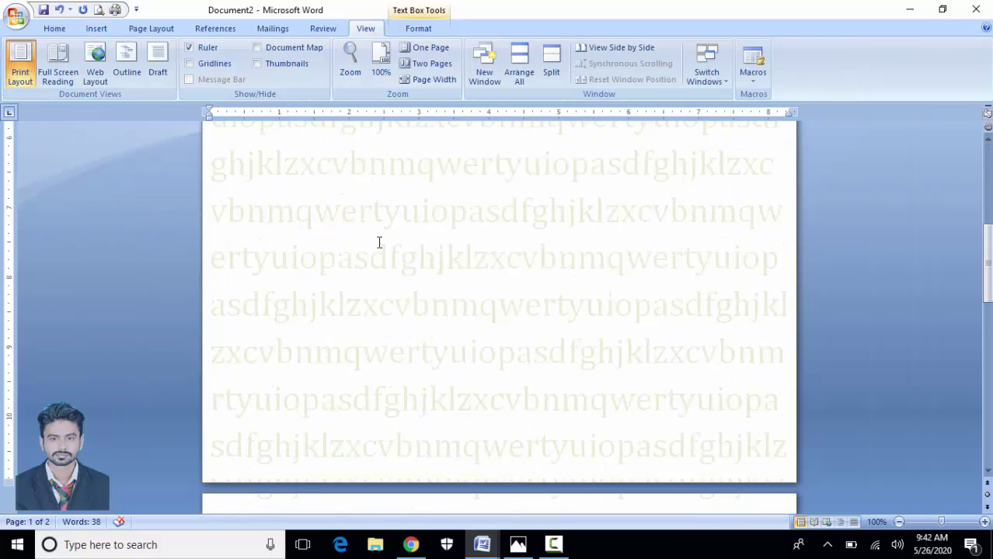
pyautogui.scroll(-4, 379, 242)
pyautogui.scroll(10, 379, 242)
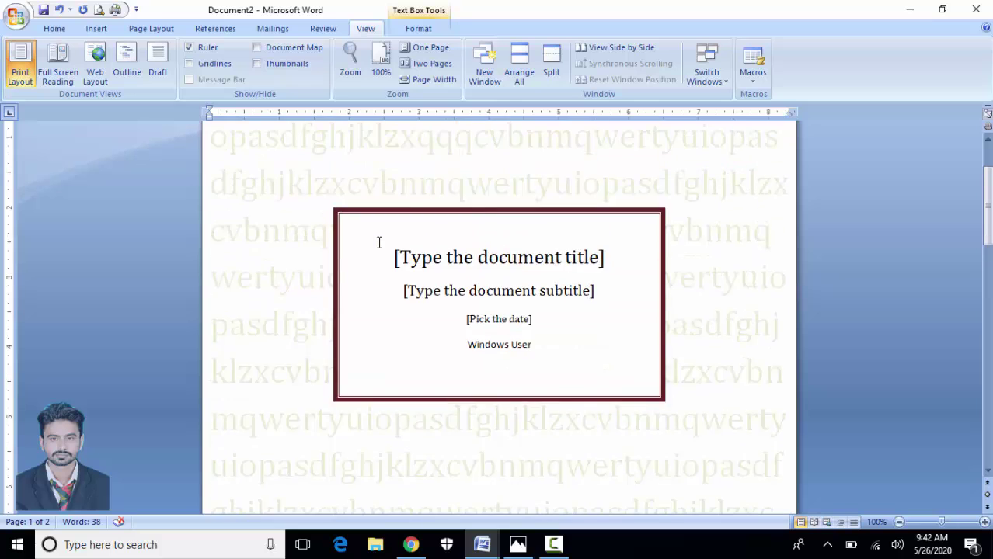
pyautogui.scroll(2, 379, 242)
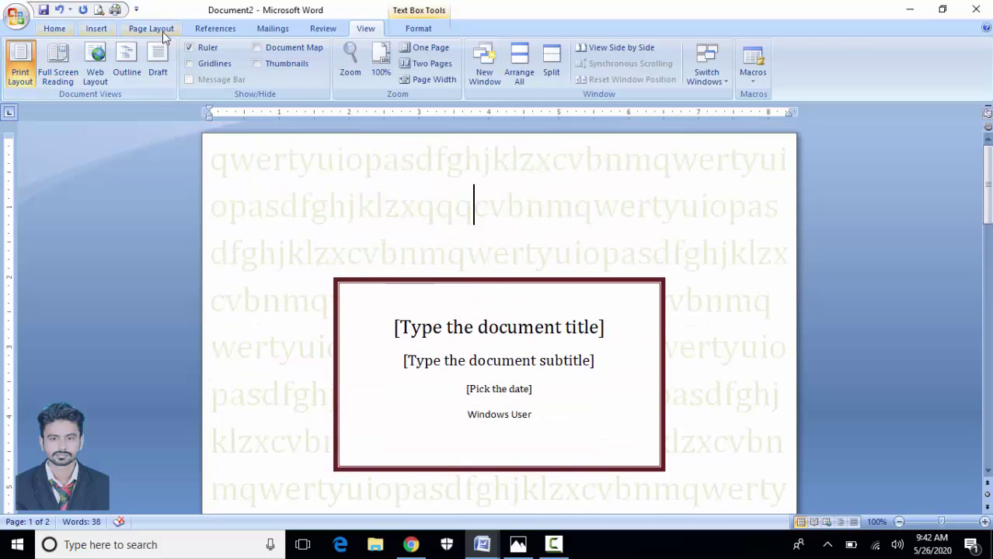
# Replace the current cover page with the built-in Annual design and bring its placeholder fields into view.
pyautogui.click(95, 31)
pyautogui.click(21, 83)
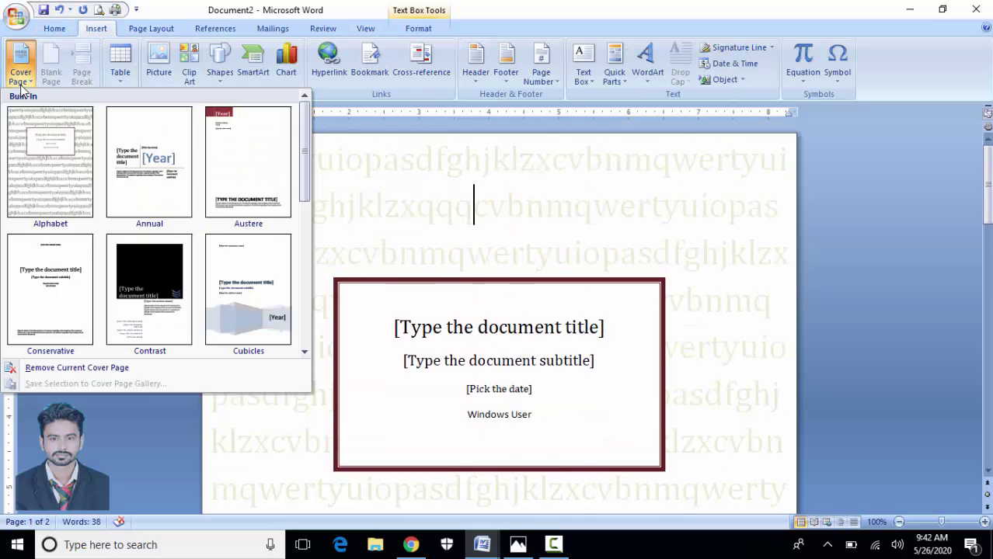
pyautogui.scroll(-3, 189, 218)
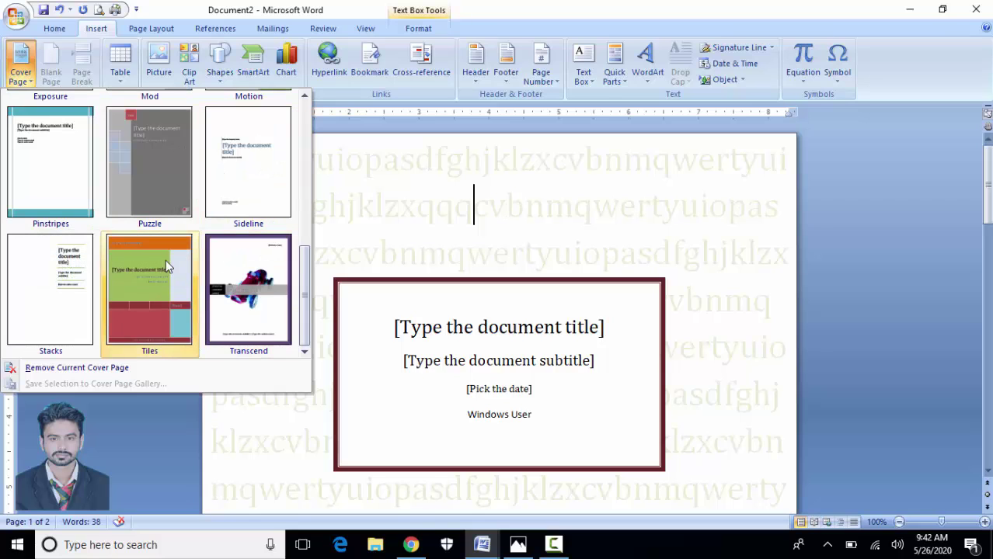
pyautogui.scroll(5, 101, 190)
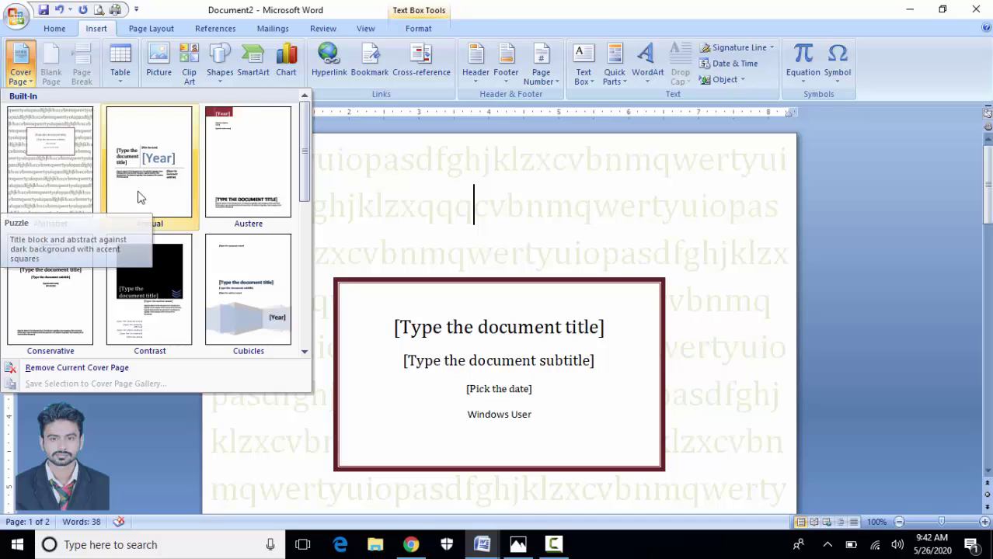
pyautogui.click(157, 174)
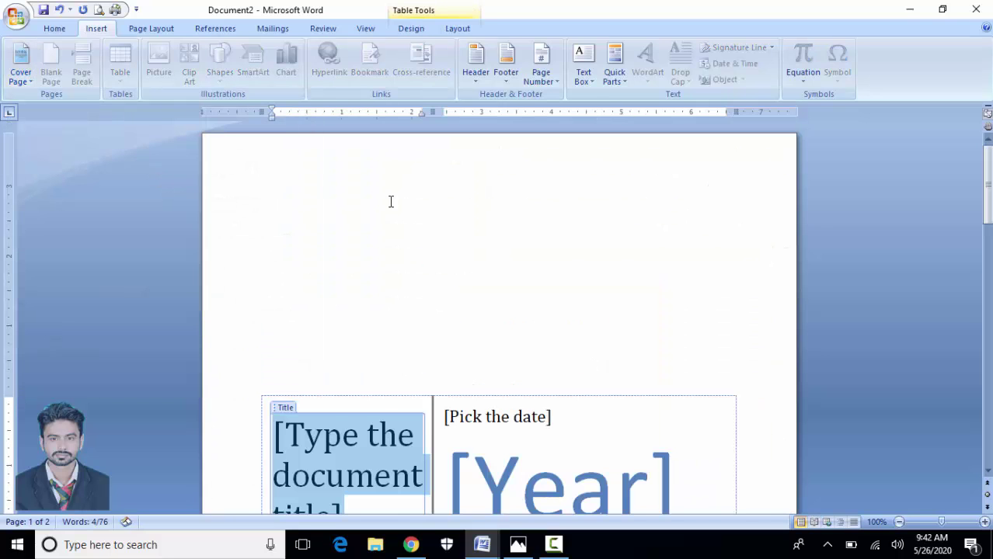
pyautogui.scroll(-3, 390, 201)
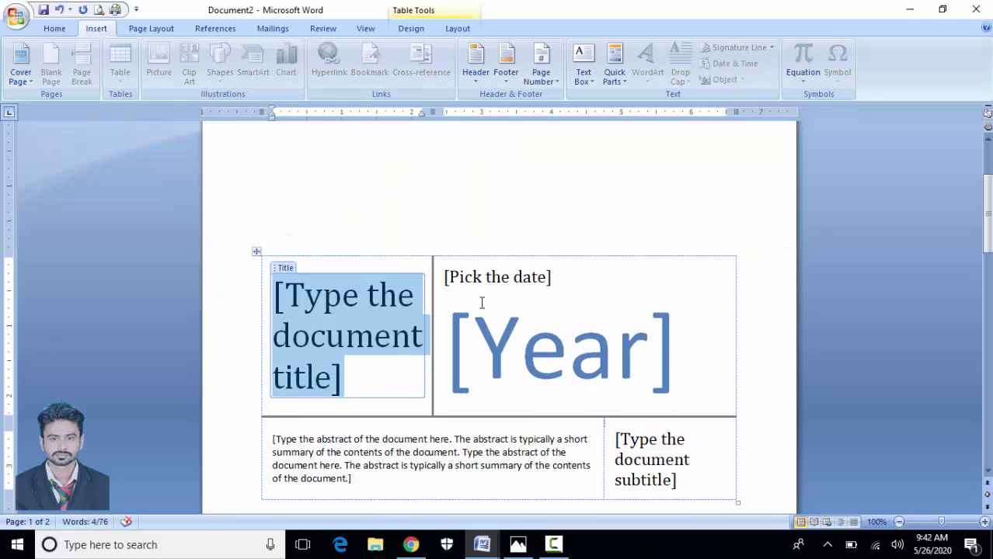
pyautogui.scroll(-1, 494, 330)
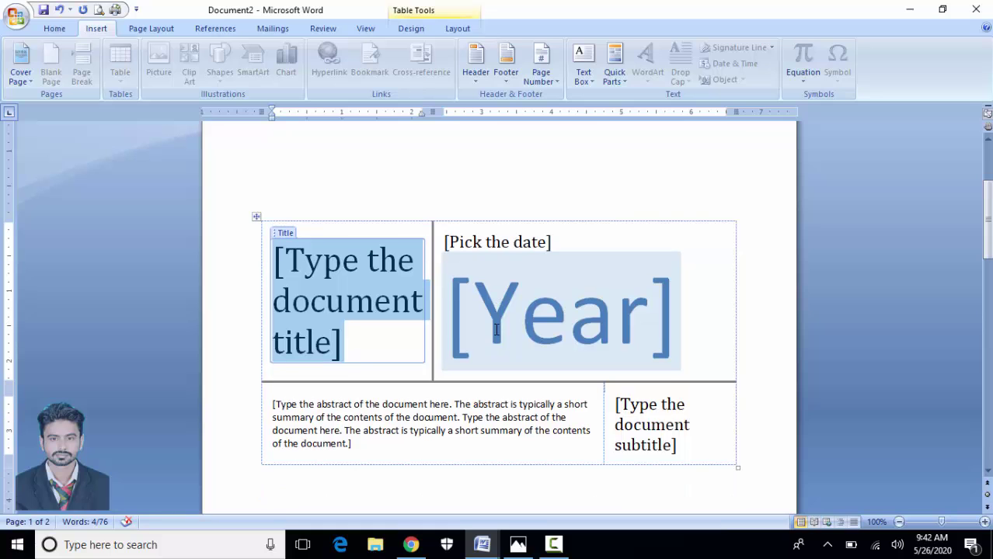
# Switch to Chrome and search Google Images for "book cover".
pyautogui.click(413, 546)
pyautogui.scroll(10, 280, 233)
pyautogui.press('Escape')
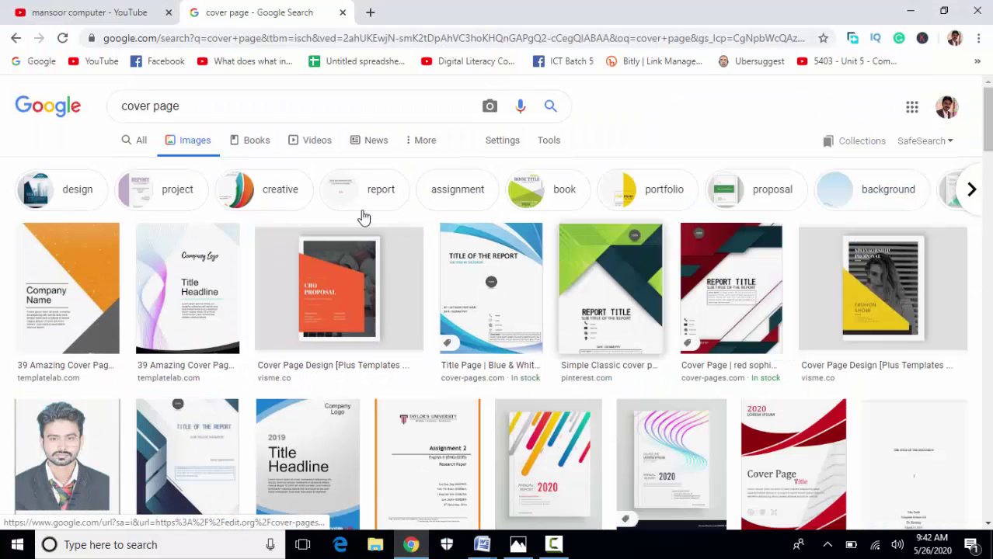
pyautogui.click(184, 110)
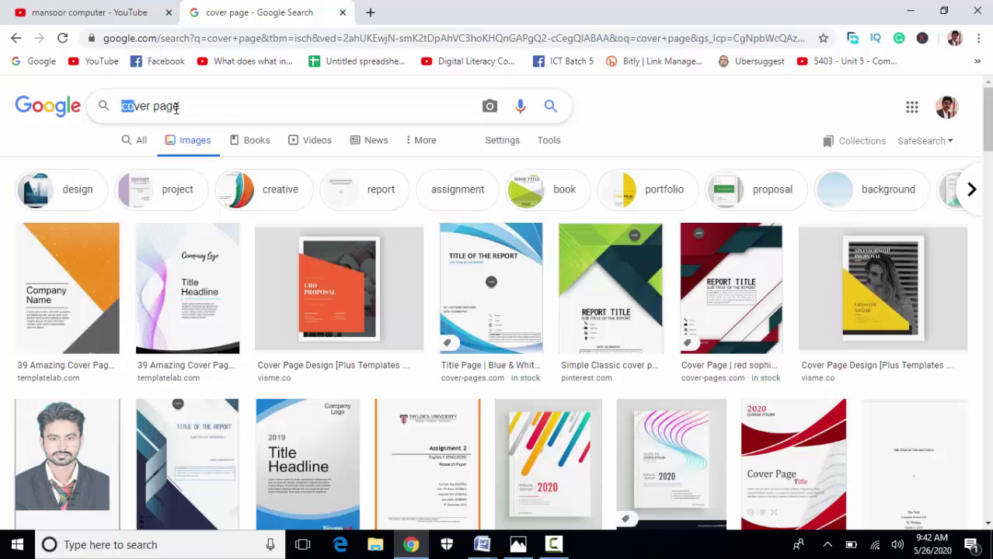
pyautogui.hotkey('ctrl', 'a')
pyautogui.write('book c')
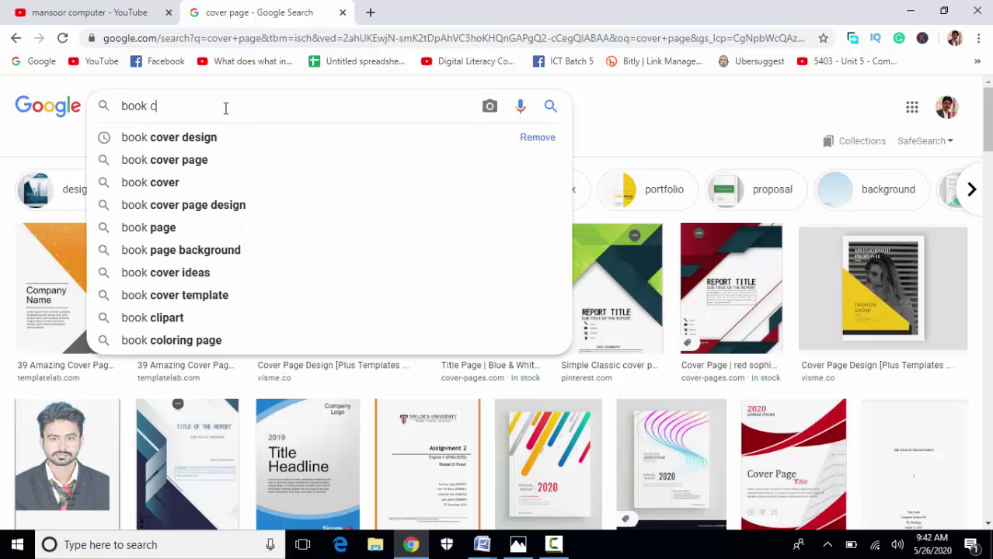
pyautogui.write('over')
pyautogui.press('Return')
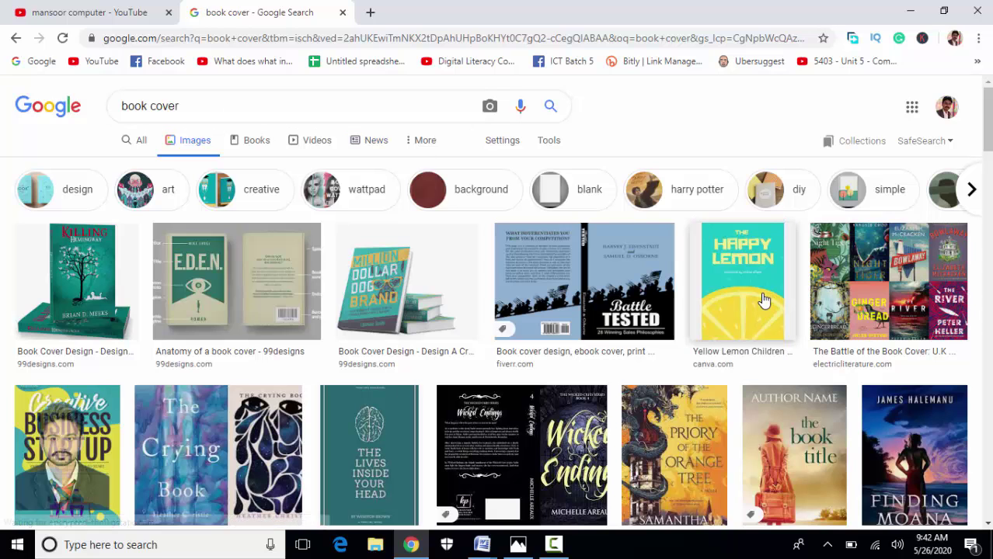
# Examine the book cover image results for how titles and author names are laid out.
pyautogui.scroll(-1, 730, 357)
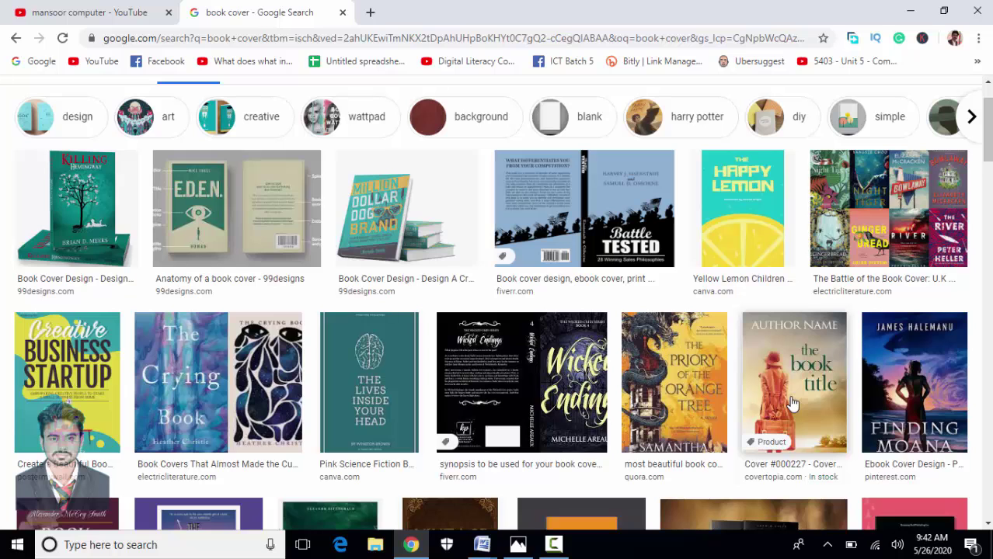
pyautogui.scroll(-2, 792, 403)
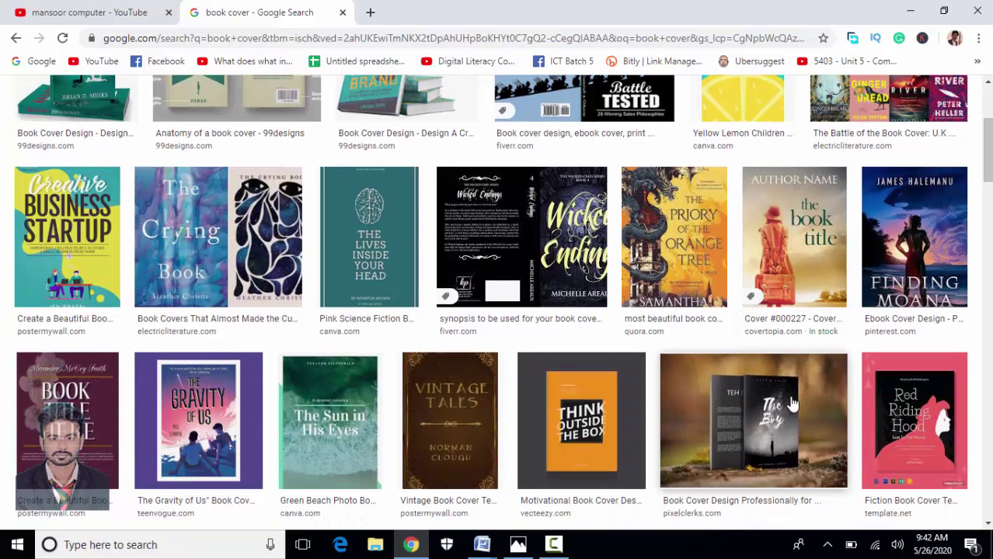
pyautogui.scroll(-1, 793, 403)
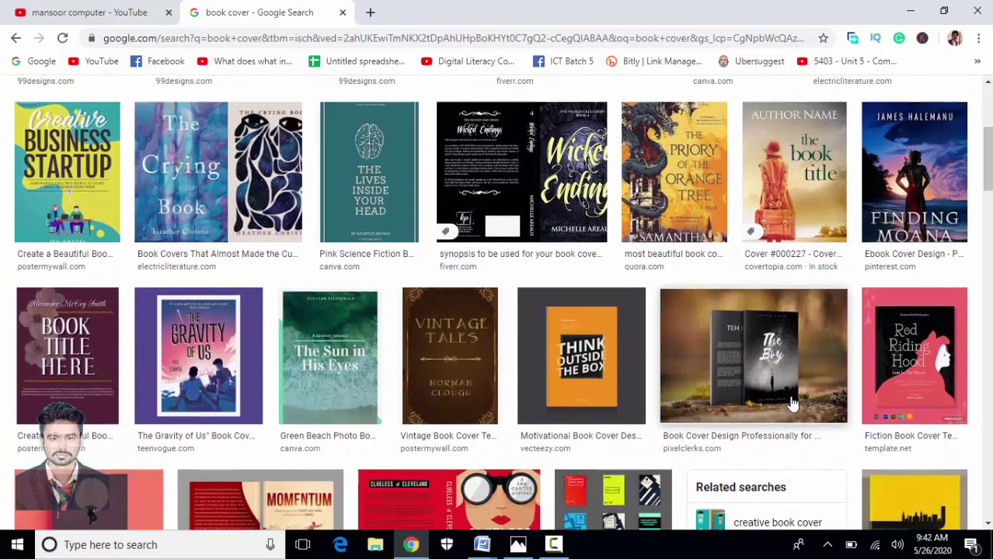
pyautogui.scroll(-1, 214, 505)
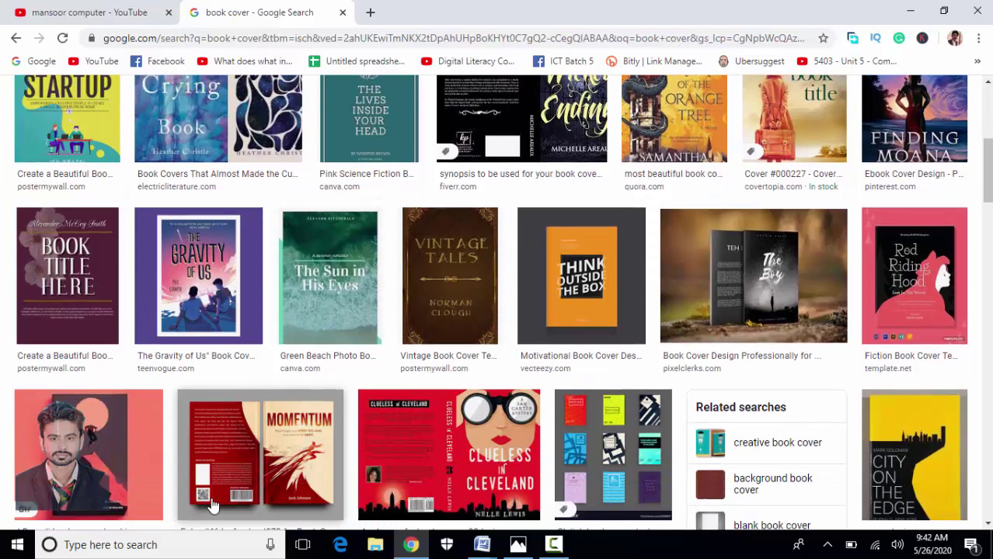
pyautogui.scroll(-2, 528, 498)
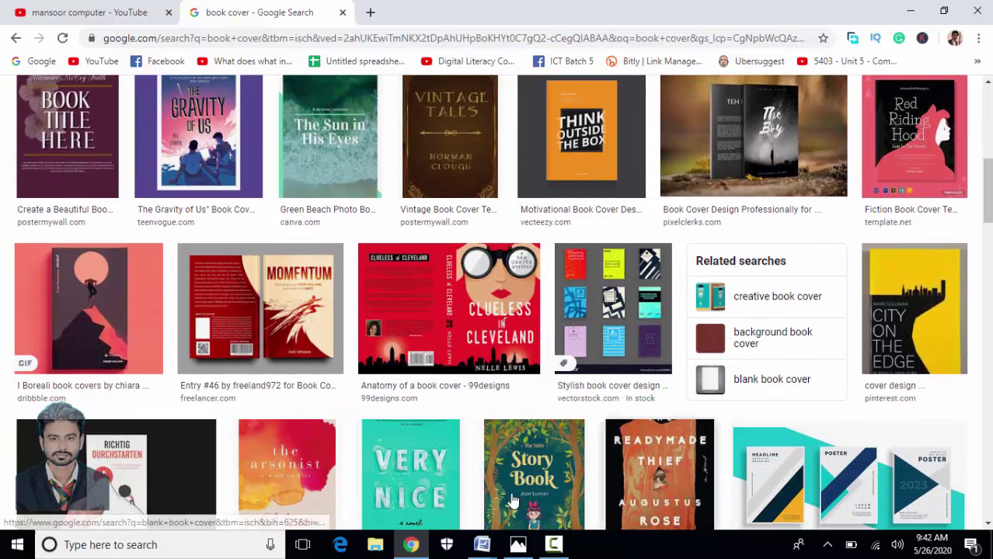
pyautogui.scroll(-2, 533, 492)
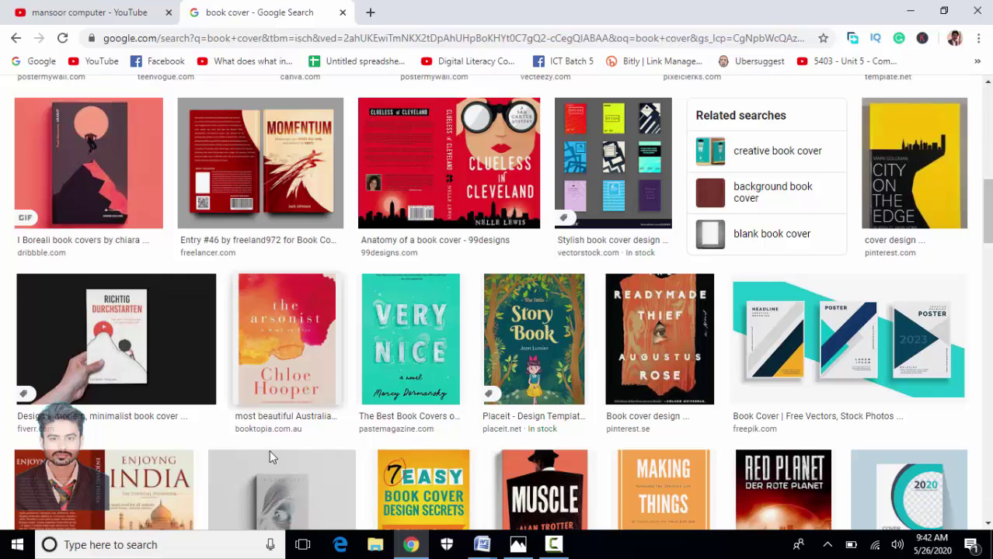
pyautogui.scroll(-2, 269, 450)
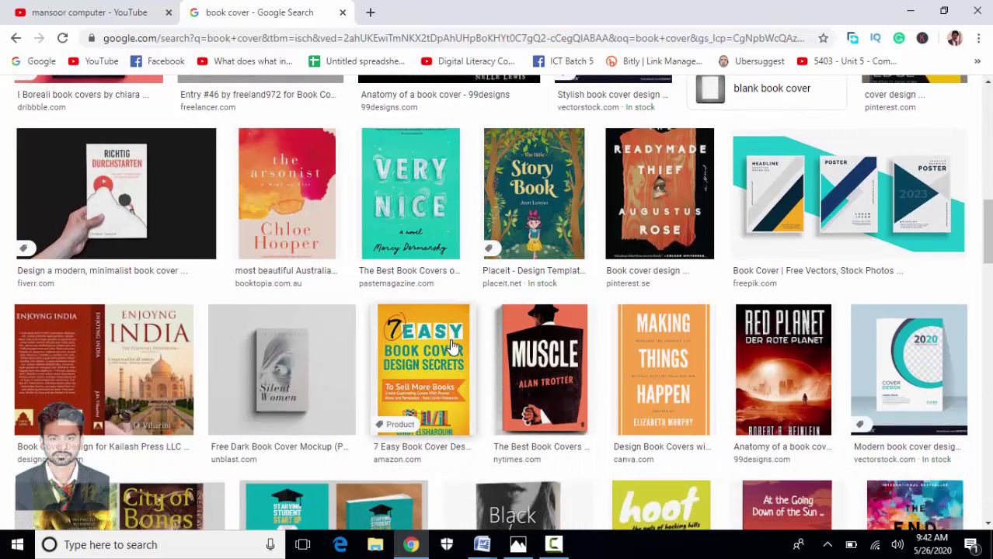
pyautogui.scroll(-2, 435, 427)
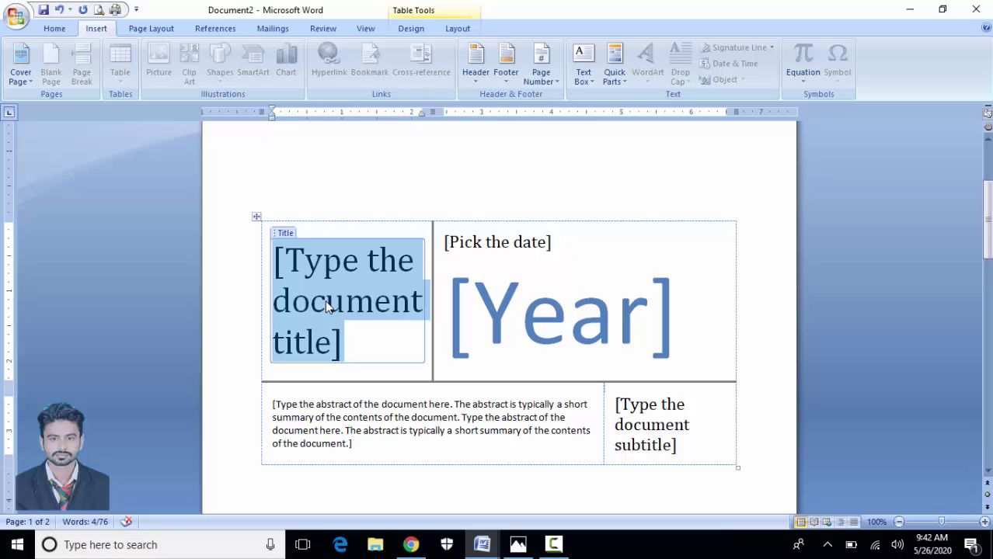
# In Document2 in Word, enter "Introduction to Computer" as the title on the Annual cover page.
pyautogui.write('Introduction')
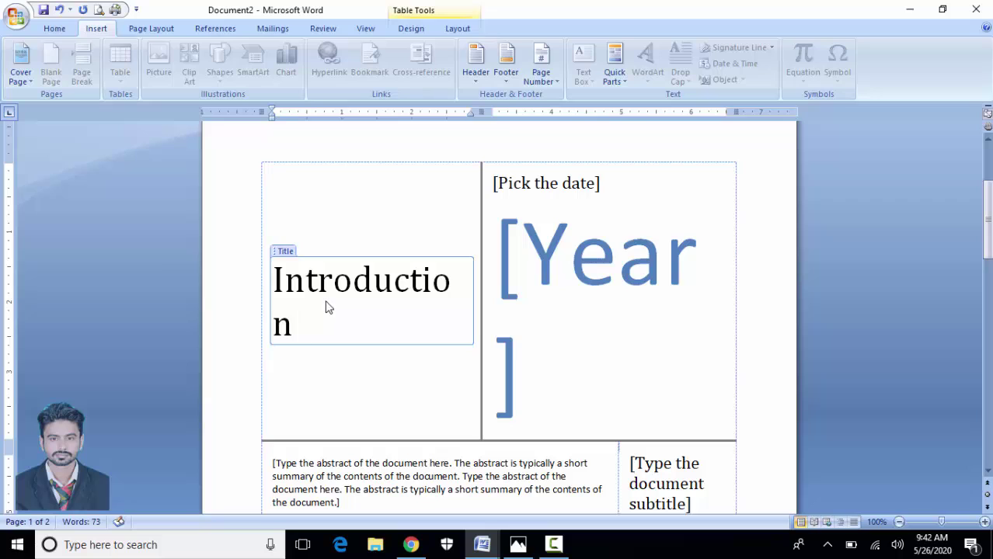
pyautogui.write(' to Compute')
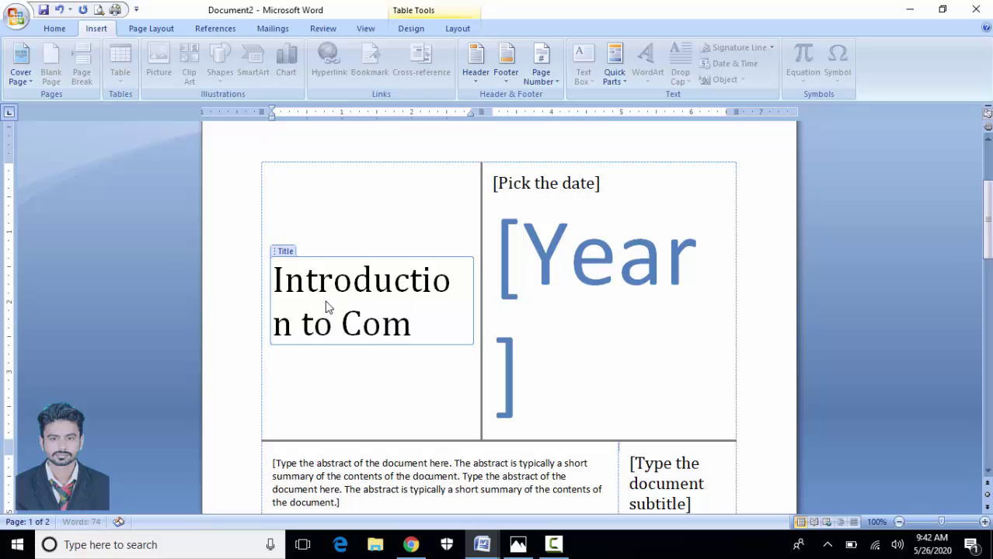
pyautogui.write('r')
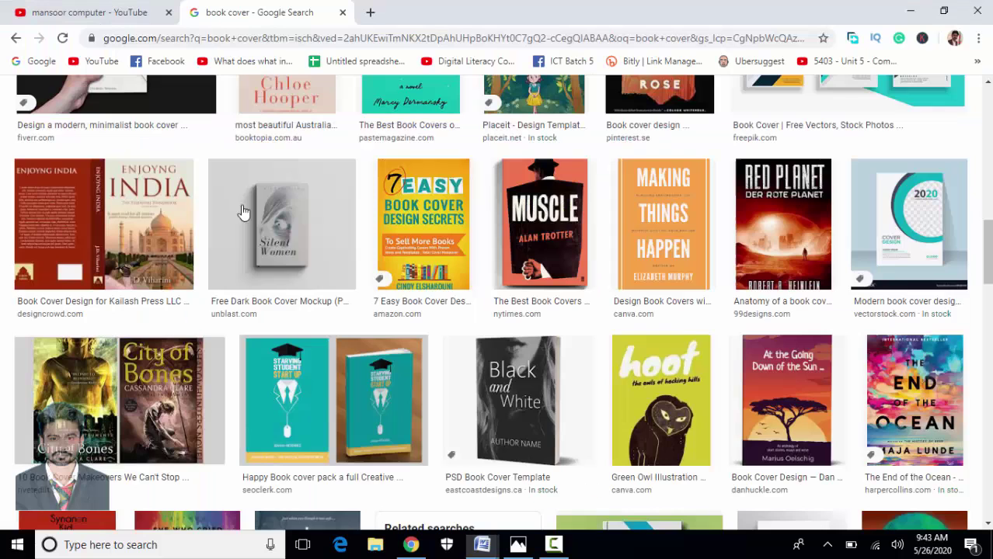
# Return to Chrome and search Google Images for "introduction to computer by peter norton".
pyautogui.scroll(10, 175, 202)
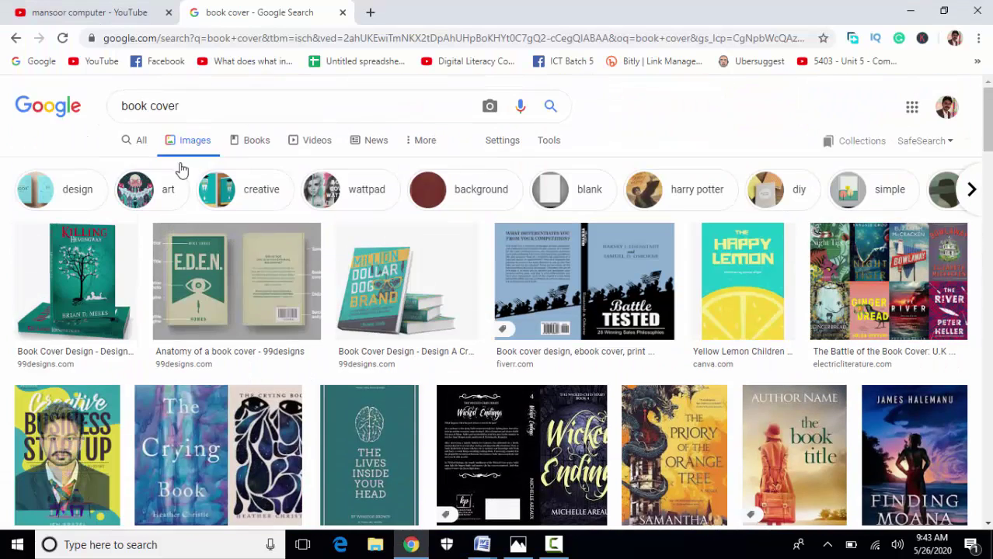
pyautogui.click(186, 107)
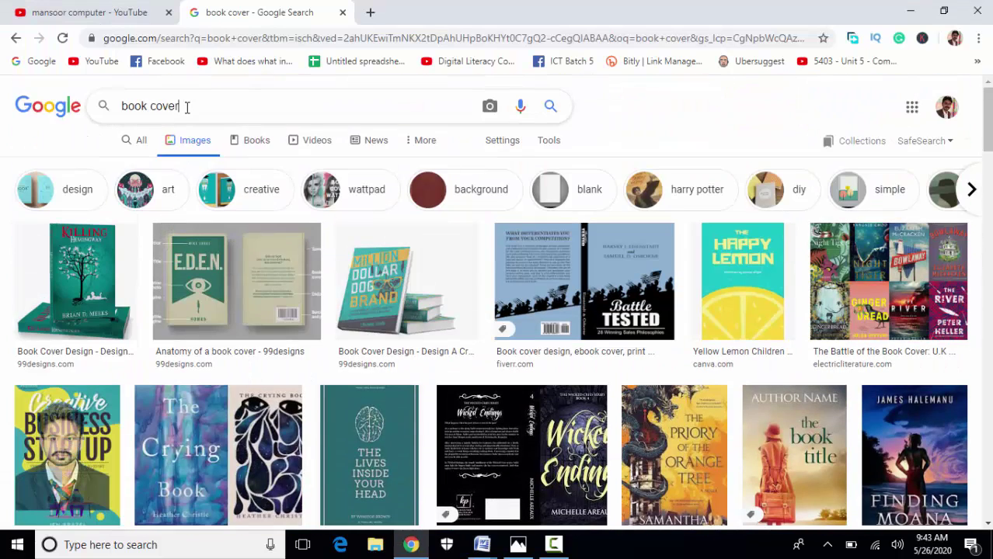
pyautogui.hotkey('ctrl', 'a')
pyautogui.write('intro')
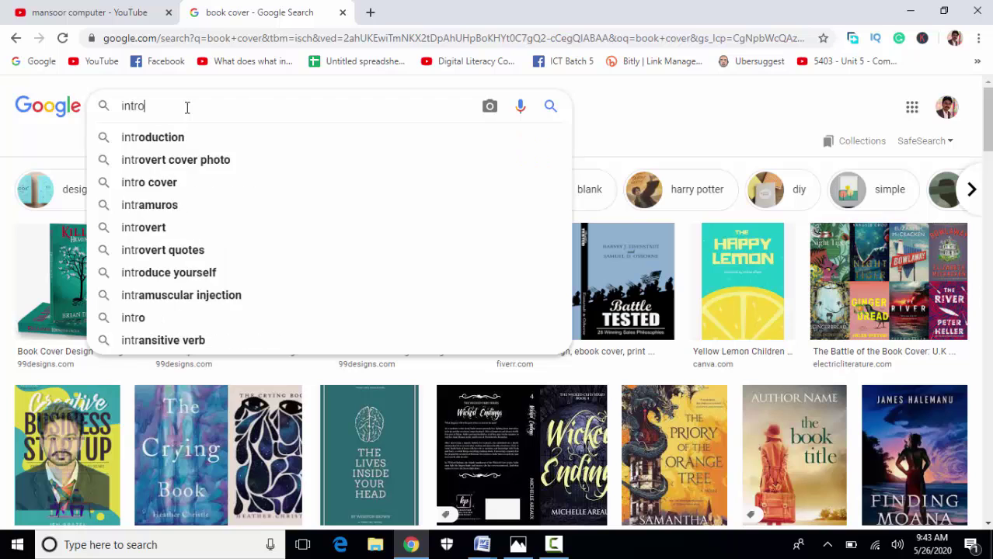
pyautogui.write('duction to ')
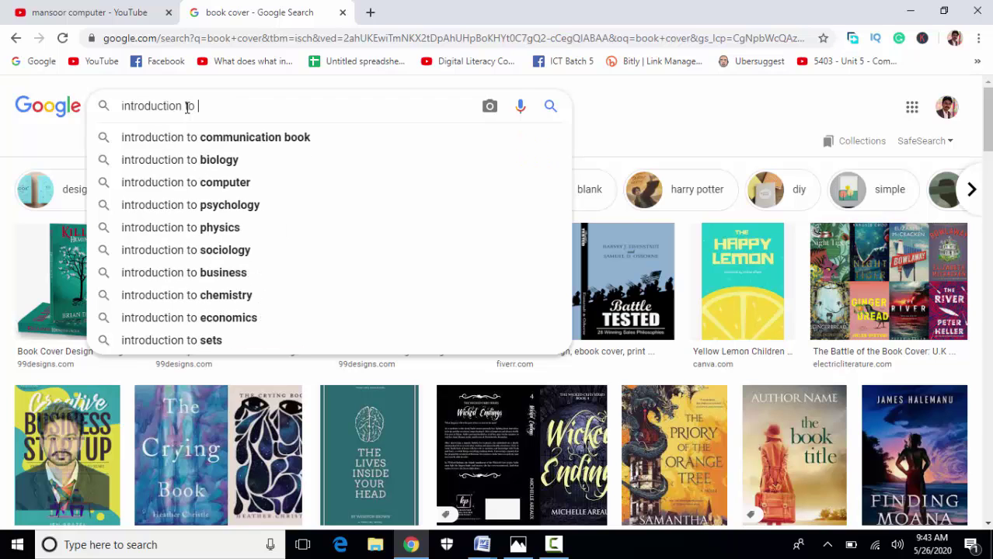
pyautogui.write('computer pe')
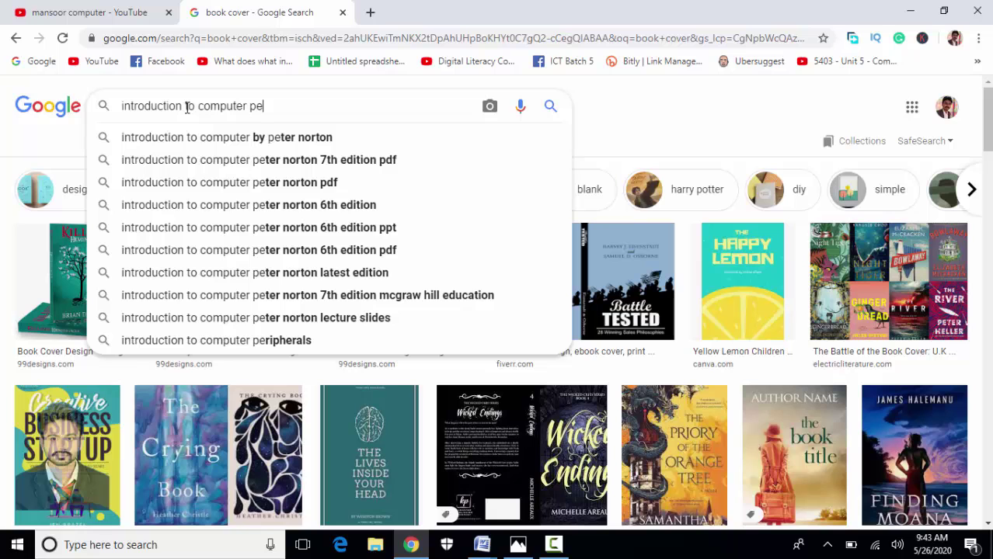
pyautogui.press('Down')
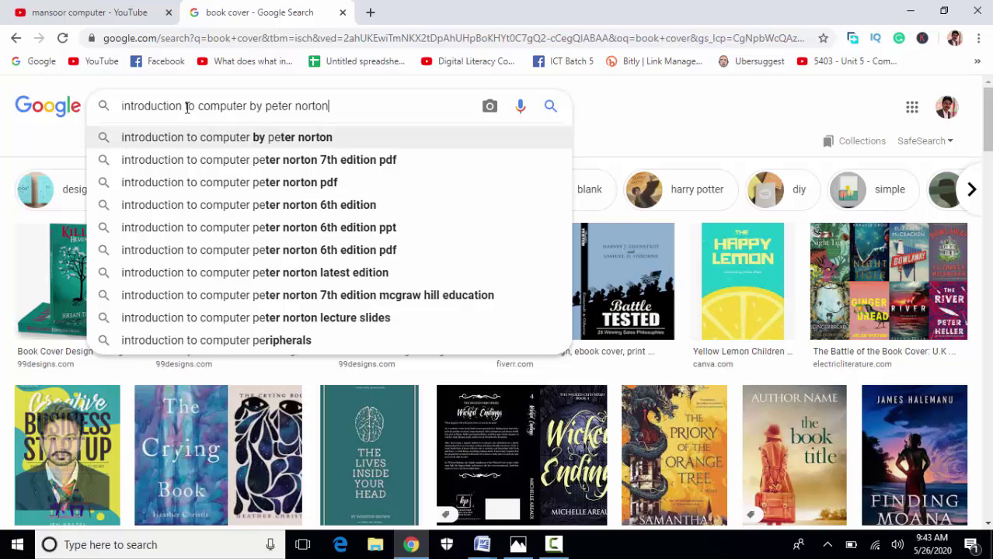
pyautogui.press('Return')
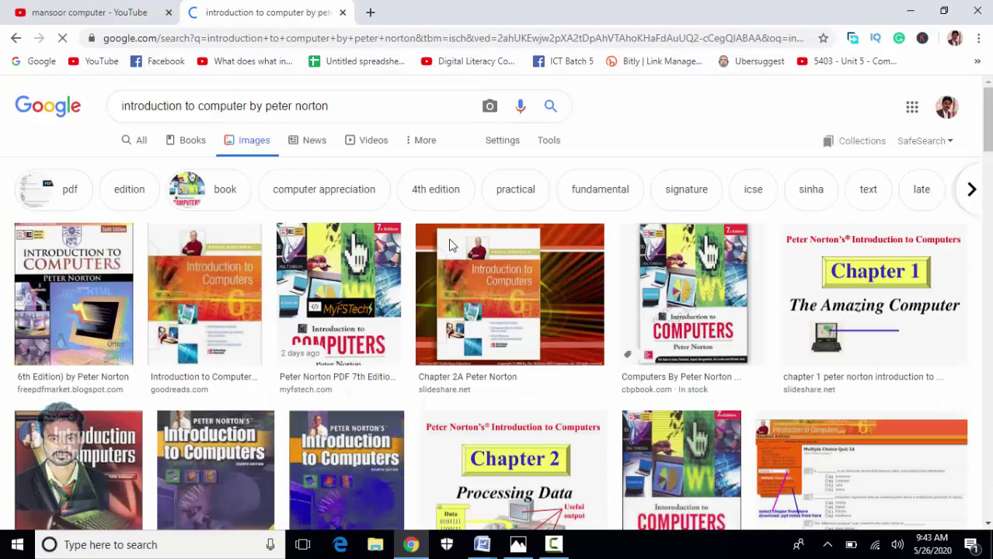
# Preview the orange "Chapter 2A Peter Norton" cover image and switch back to Document2 in Word.
pyautogui.click(552, 318)
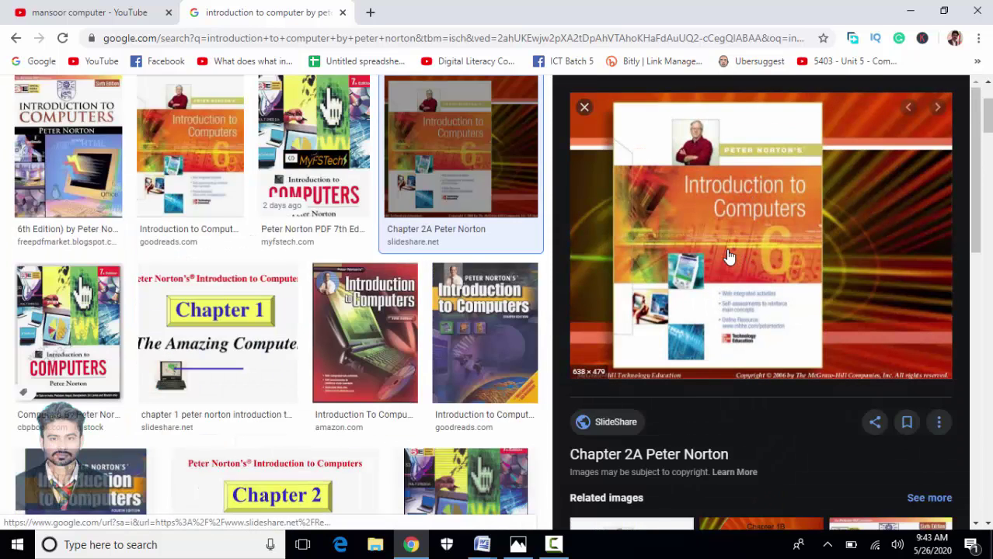
pyautogui.hotkey('alt', 'Tab')
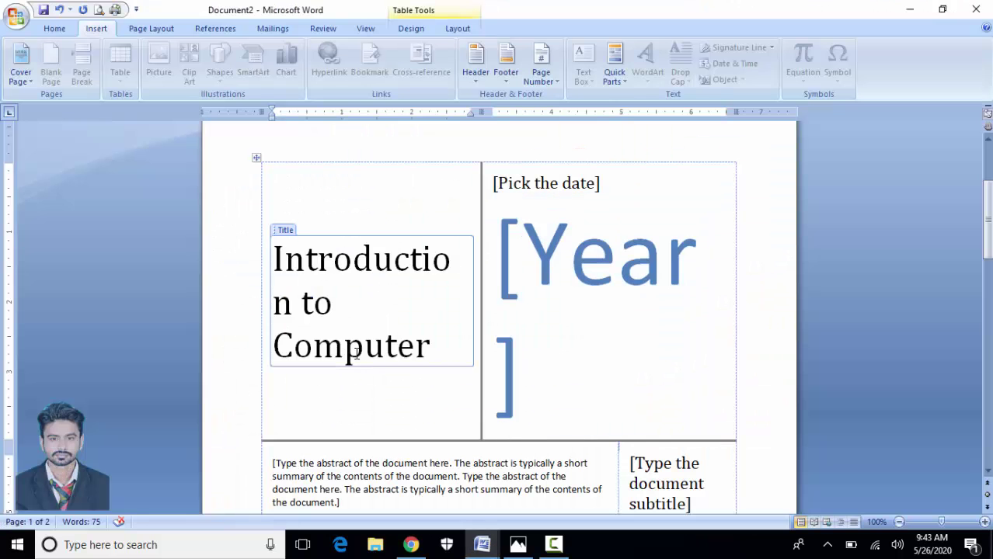
# Enter 2002 as the year on the Annual cover page and widen the title column slightly.
pyautogui.click(549, 278)
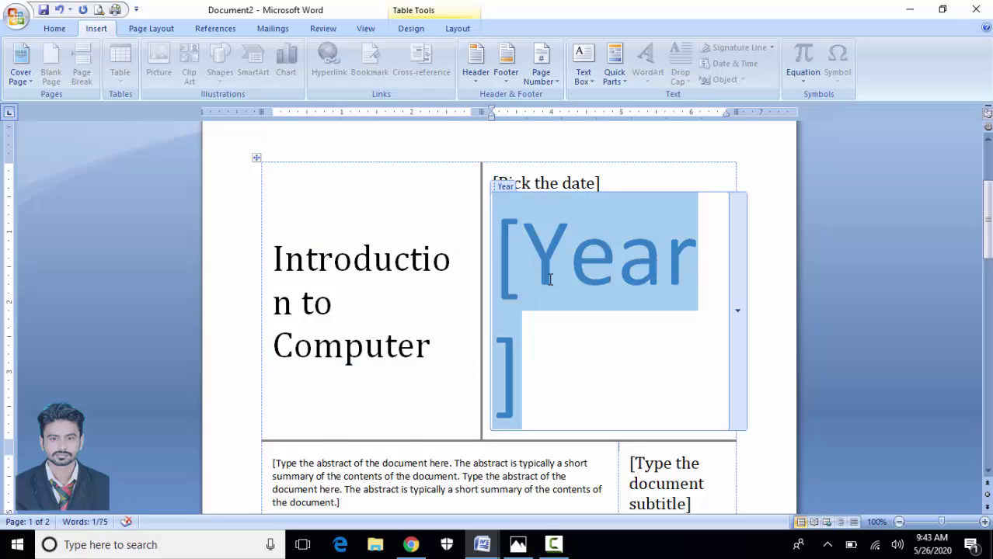
pyautogui.write('2002')
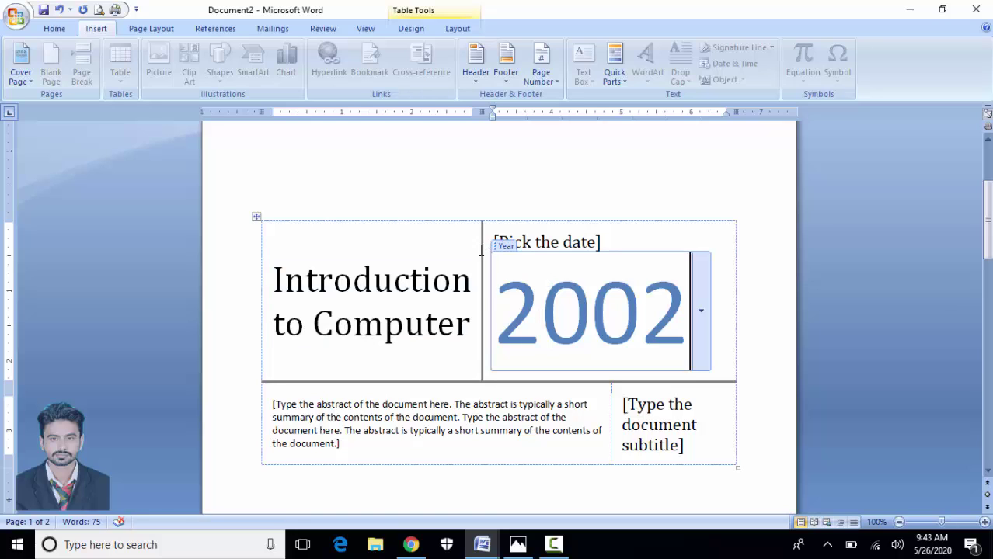
pyautogui.moveTo(482, 248); pyautogui.dragTo(493, 252)
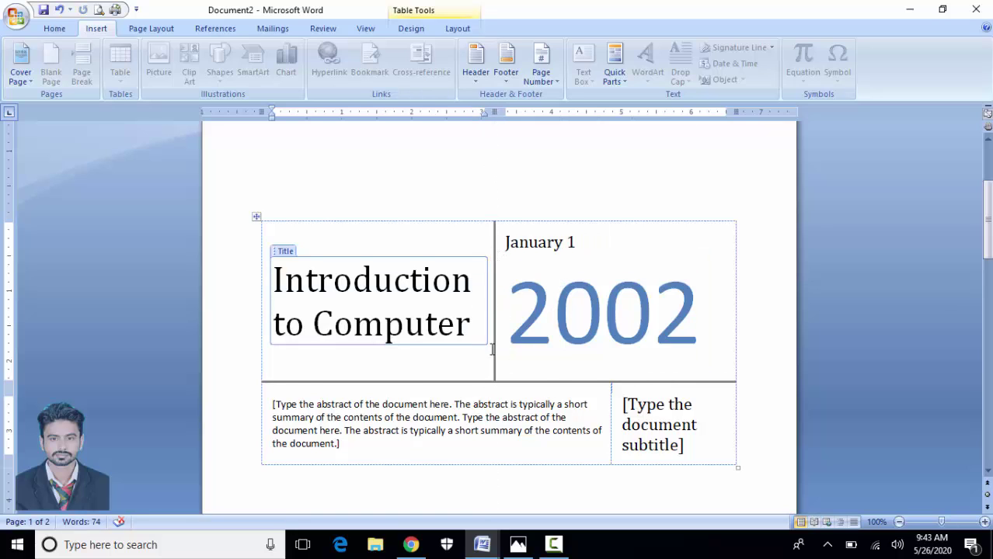
pyautogui.scroll(-1, 491, 350)
pyautogui.click(472, 381)
pyautogui.click(664, 379)
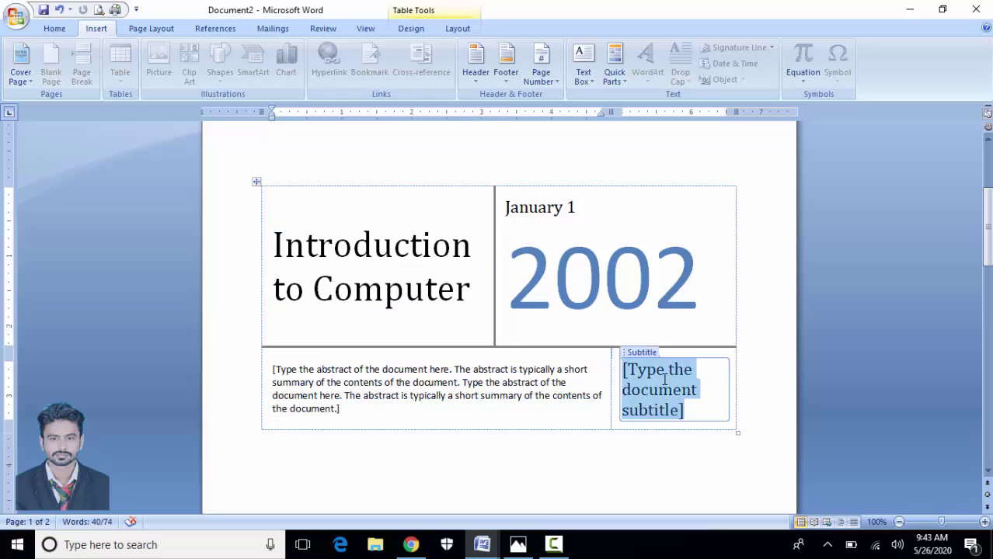
pyautogui.scroll(-8, 649, 393)
pyautogui.scroll(6, 651, 395)
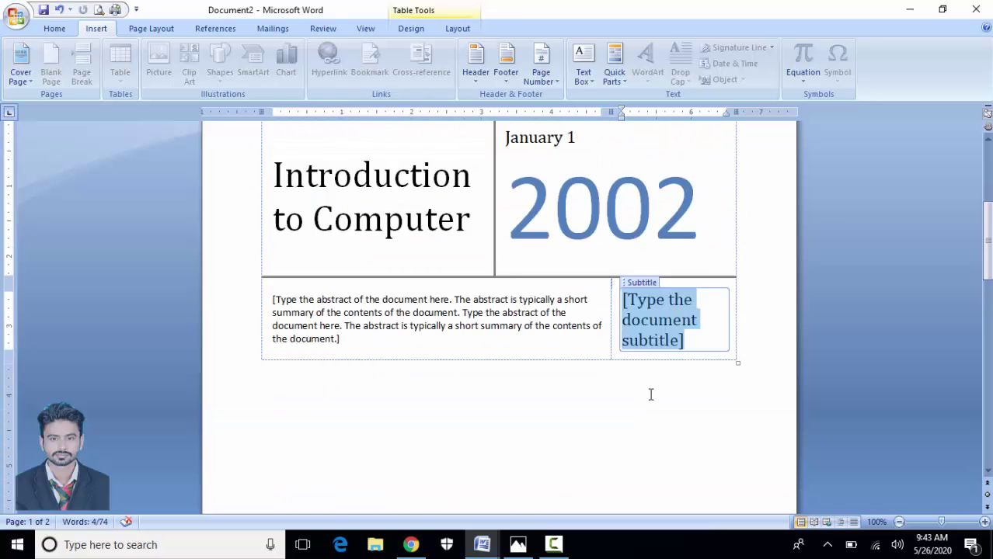
# Replace the Annual cover page with the built-in Contrast design.
pyautogui.click(23, 75)
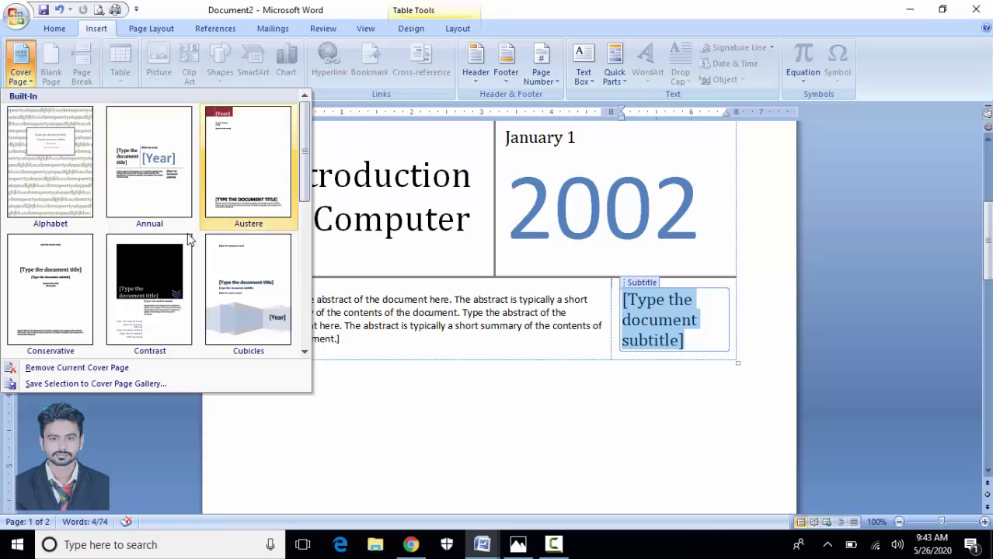
pyautogui.click(149, 276)
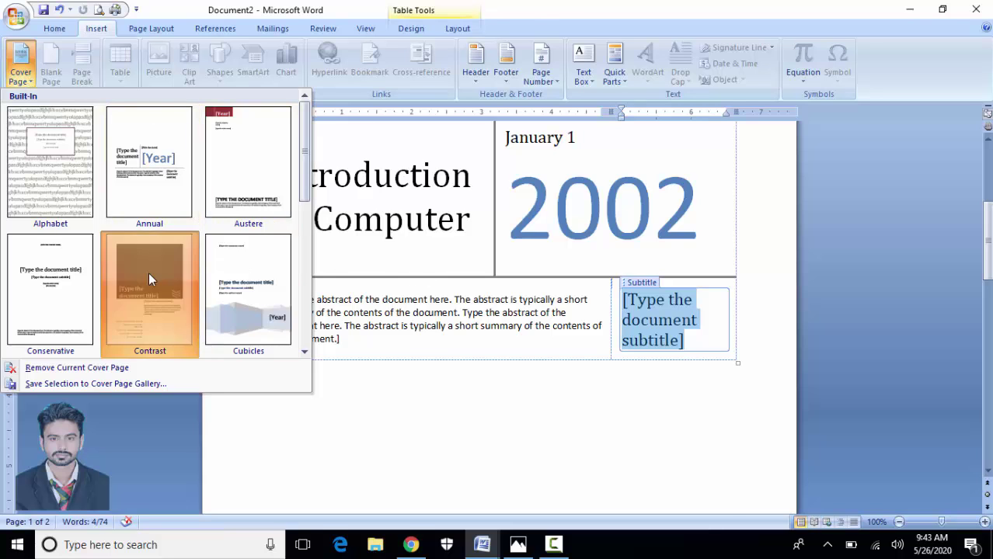
pyautogui.scroll(-8, 362, 294)
pyautogui.scroll(5, 363, 294)
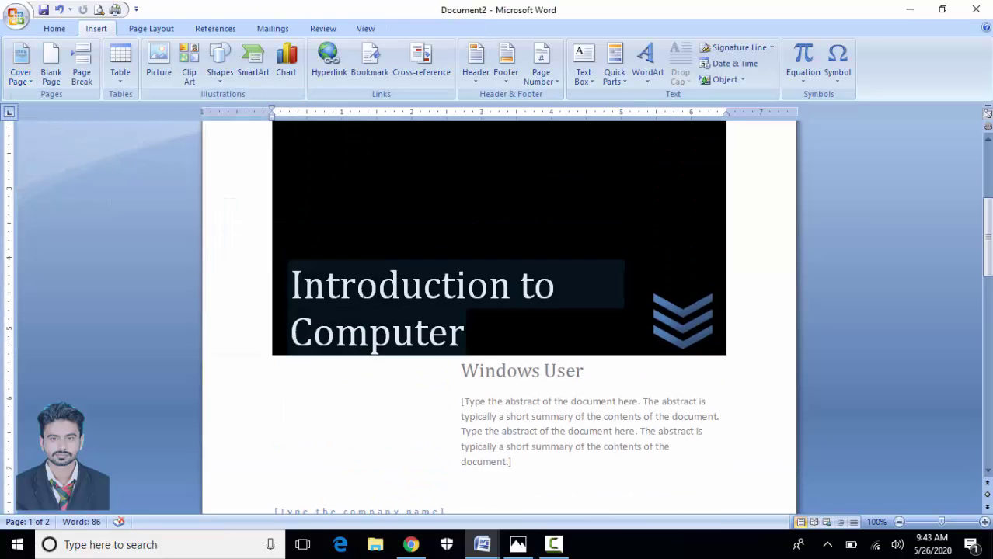
# Examine the Contrast cover page's title block, author, abstract and company contact fields.
pyautogui.scroll(-4, 365, 289)
pyautogui.click(363, 339)
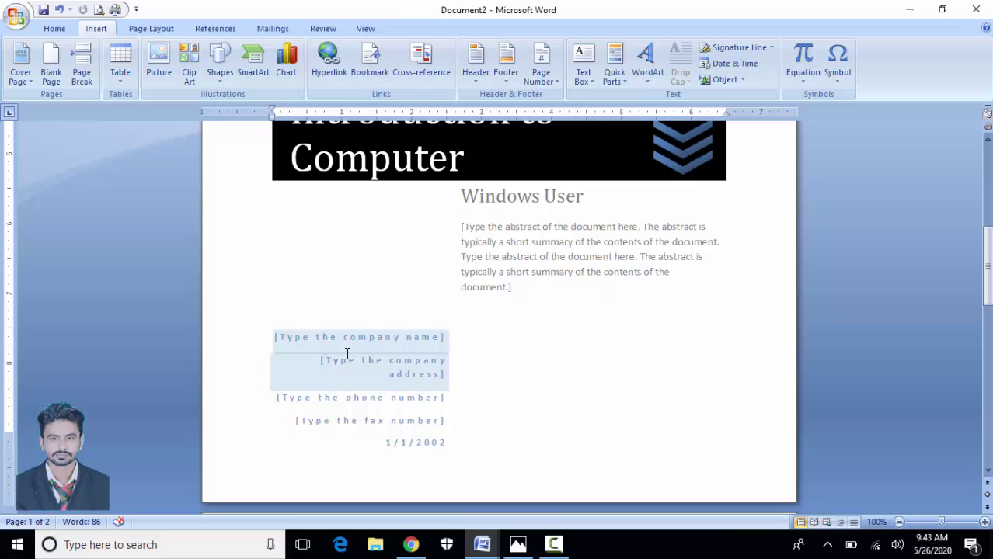
pyautogui.scroll(8, 347, 354)
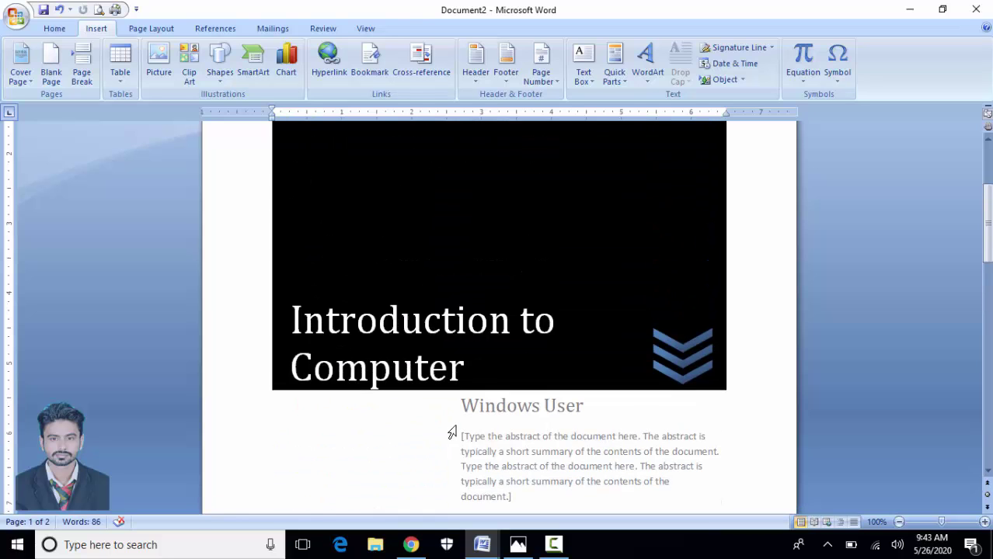
pyautogui.scroll(3, 456, 428)
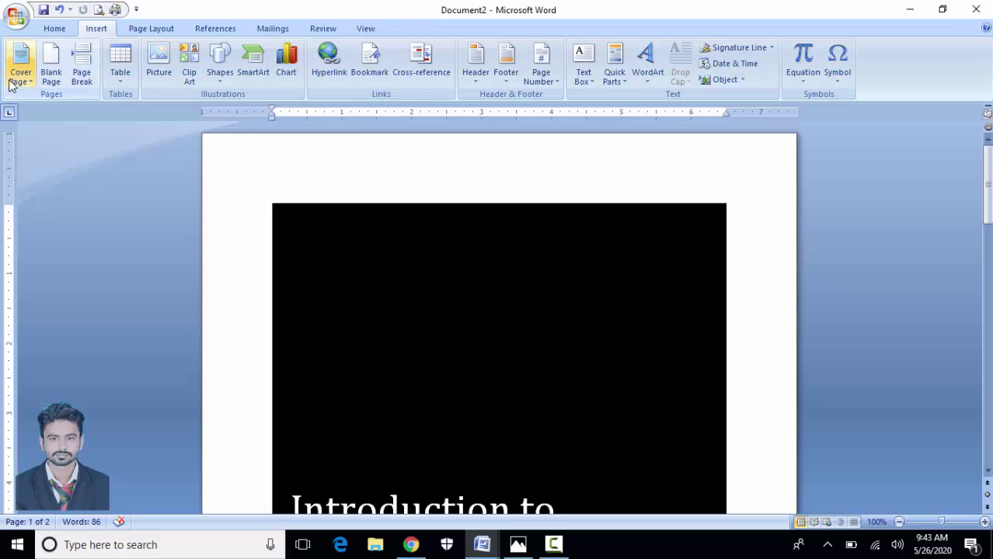
pyautogui.click(58, 83)
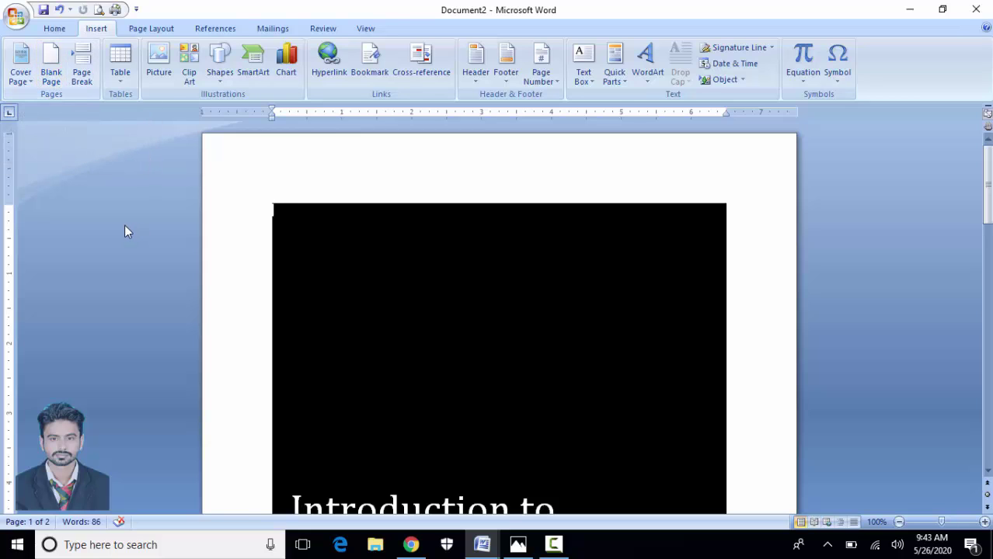
pyautogui.scroll(-1, 122, 225)
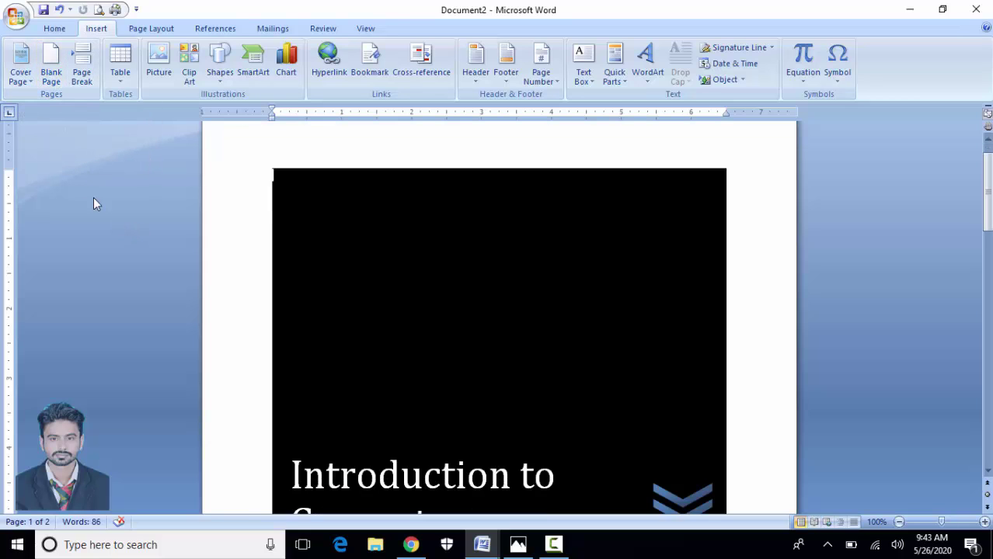
pyautogui.scroll(-3, 95, 247)
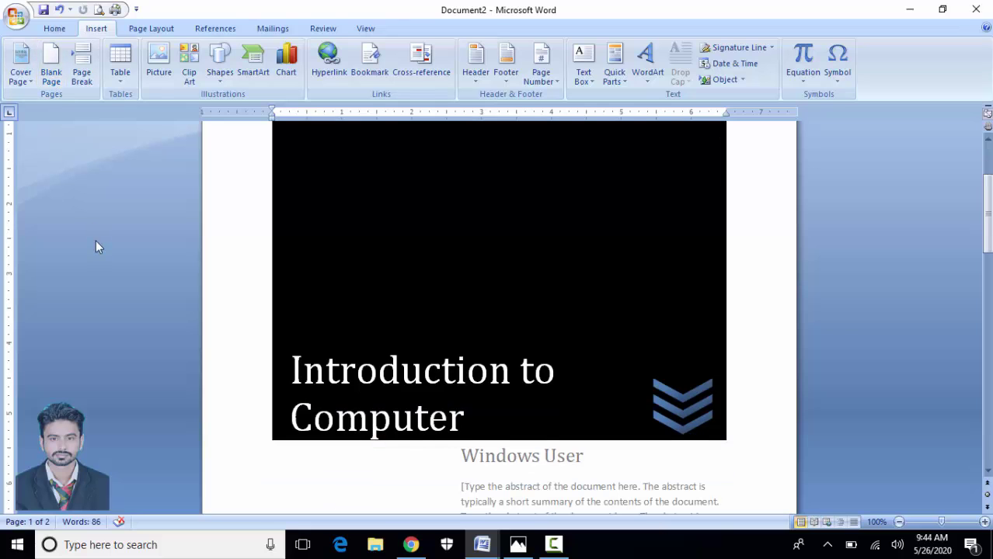
# Close Document2 and switch to a new blank document in Word.
pyautogui.hotkey('alt', 'F4')
pyautogui.click(485, 309)
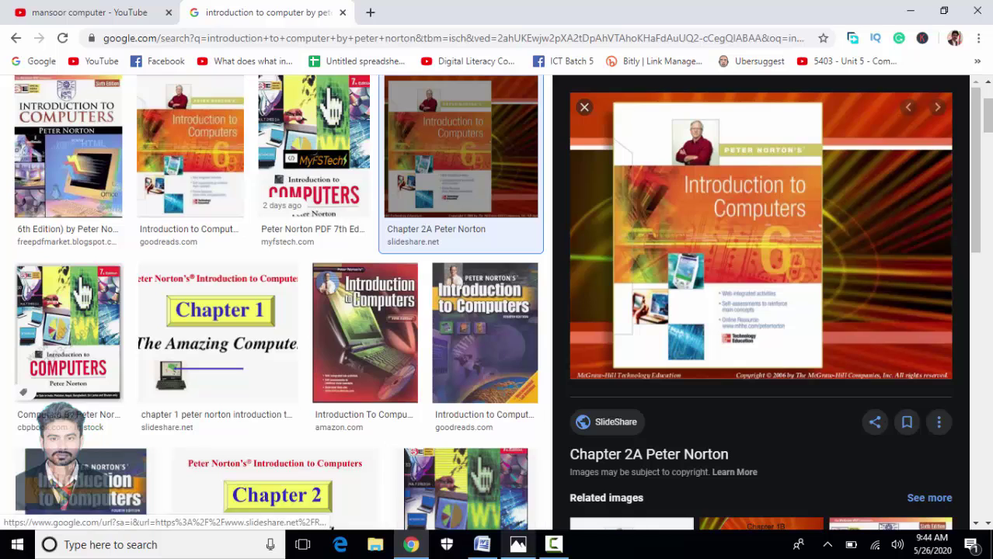
pyautogui.click(483, 546)
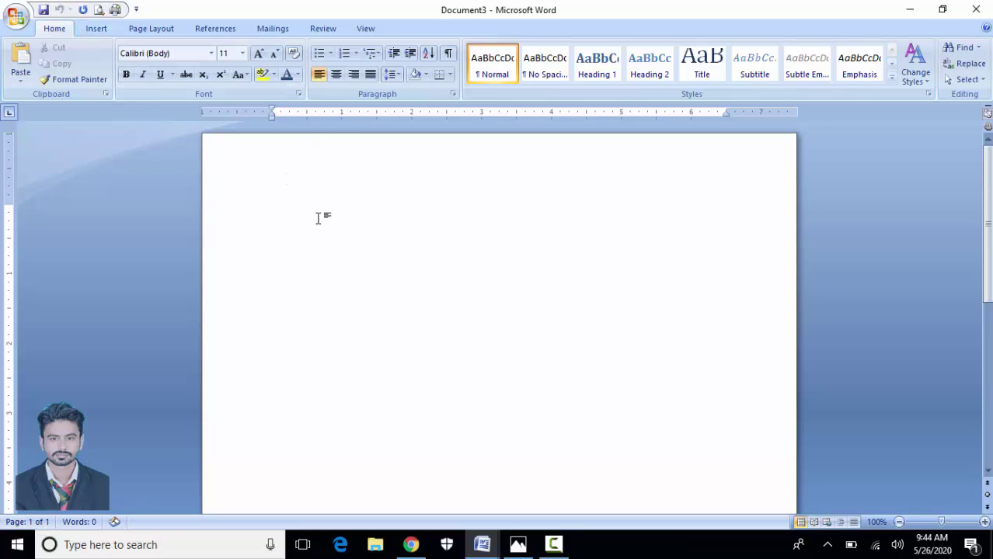
# Add empty paragraphs until the cursor reaches a second page, and undo them.
pyautogui.press('Return')
pyautogui.press('Return')
pyautogui.press('Return')
pyautogui.press('Return')
pyautogui.press('Return')
pyautogui.press('Return')
pyautogui.press('Return')
pyautogui.press('Return')
pyautogui.press('Return')
pyautogui.press('Return')
pyautogui.press('Return')
pyautogui.press('Return')
pyautogui.press('Return')
pyautogui.press('Return')
pyautogui.press('Return')
pyautogui.press('Return')
pyautogui.press('Return')
pyautogui.press('Return')
pyautogui.press('Return')
pyautogui.press('Return')
pyautogui.press('Return')
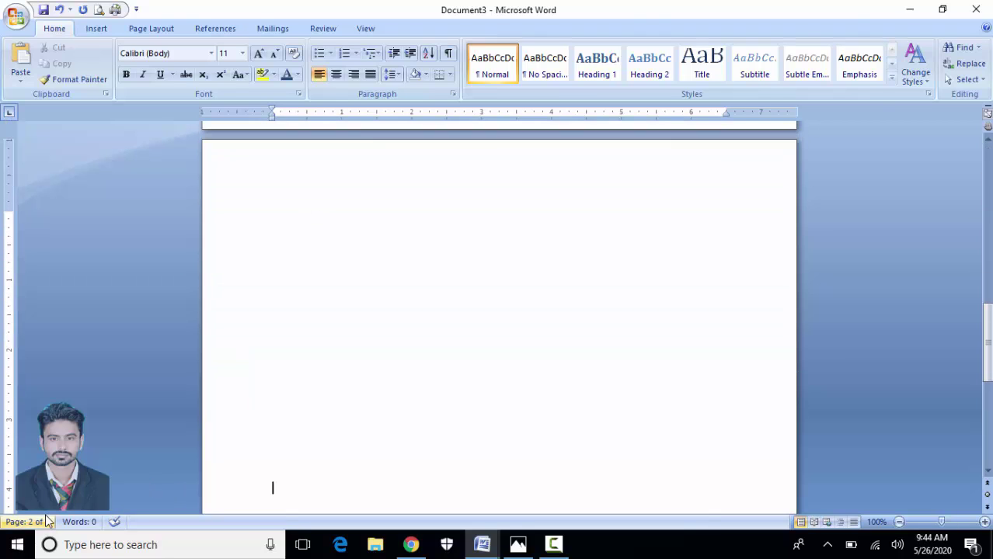
pyautogui.hotkey('ctrl', 'z')
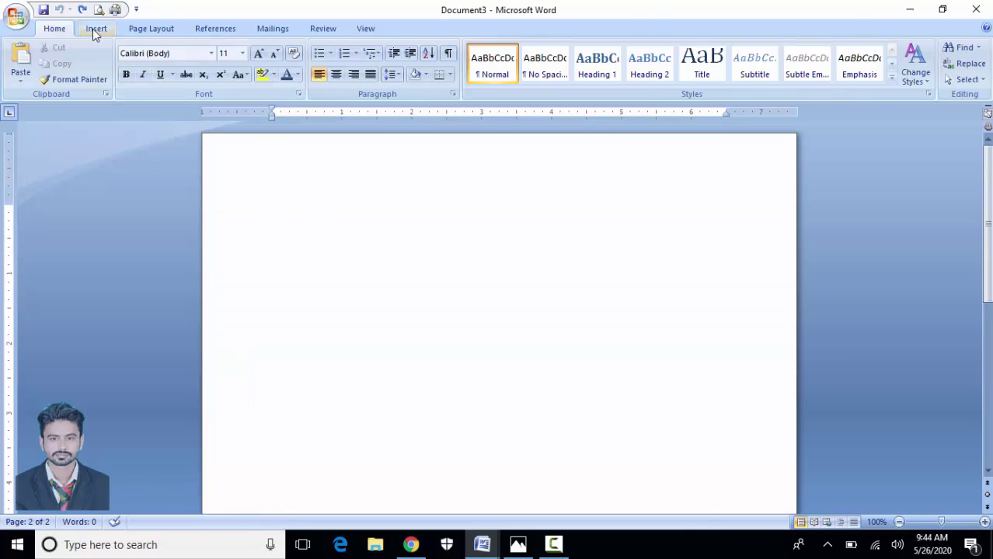
# Insert a blank page in the empty document, look over its pages, and undo the insertion.
pyautogui.click(95, 28)
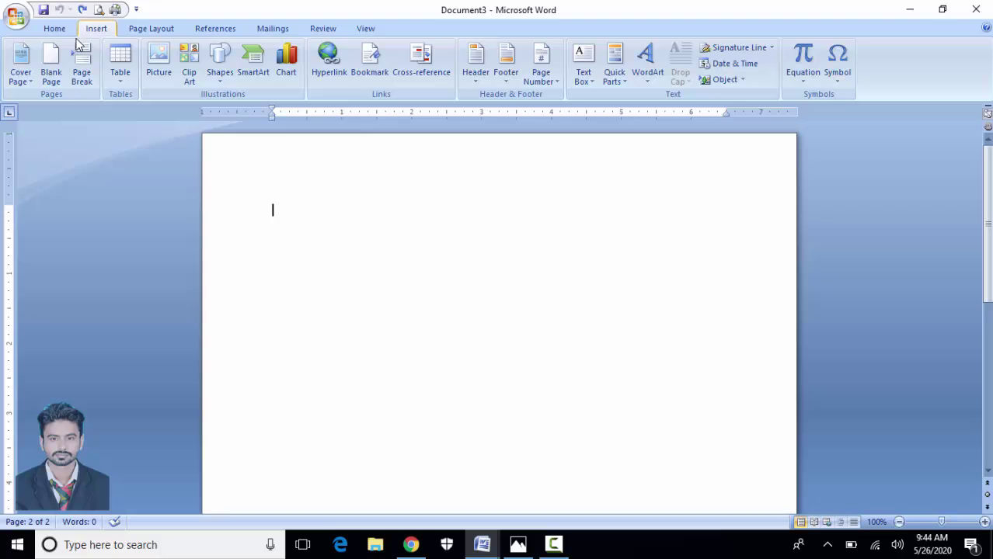
pyautogui.click(50, 84)
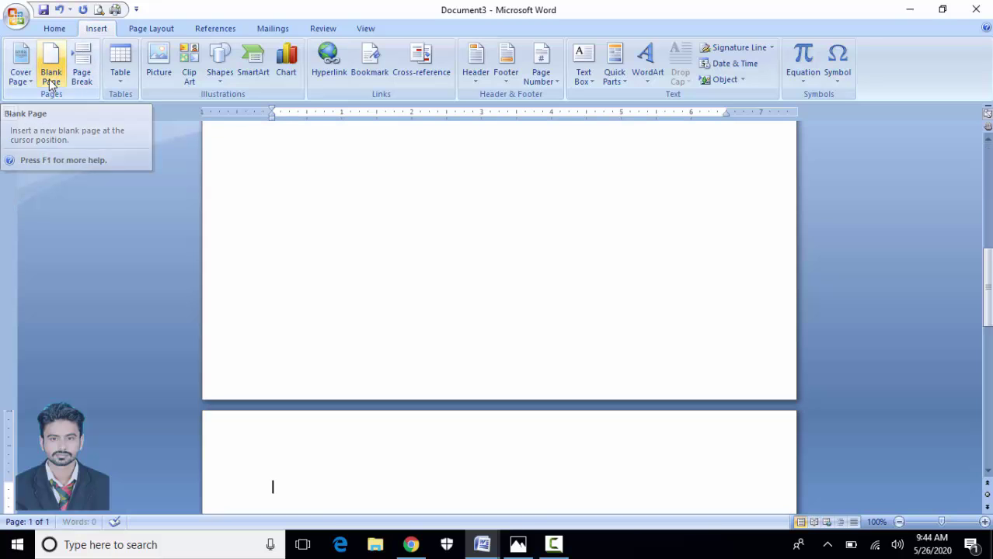
pyautogui.scroll(-2, 381, 346)
pyautogui.scroll(-1, 380, 347)
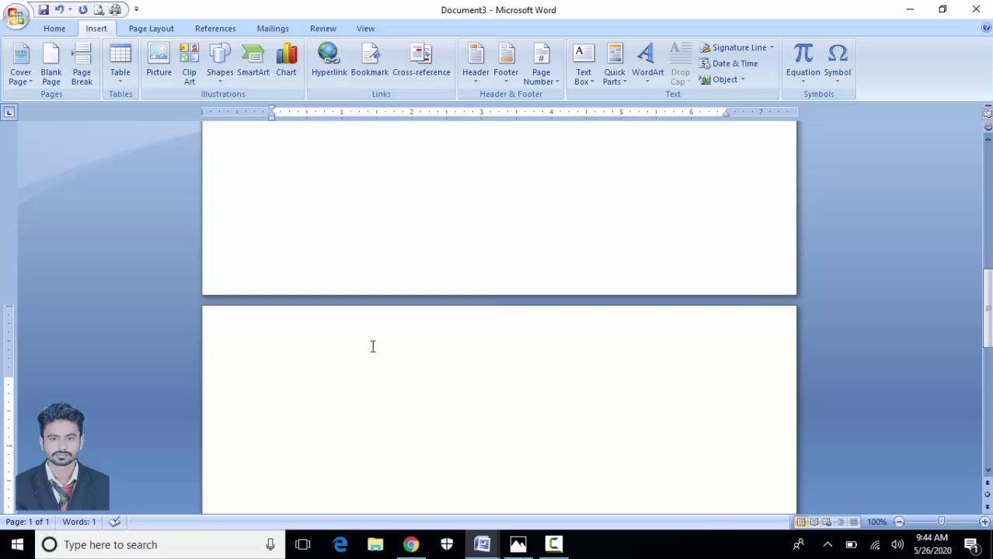
pyautogui.scroll(6, 369, 345)
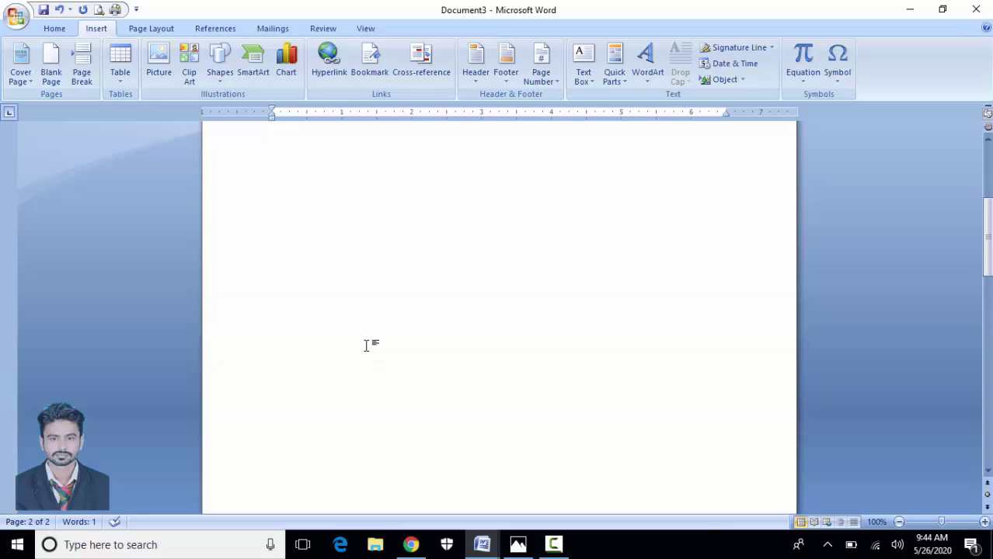
pyautogui.scroll(-5, 367, 345)
pyautogui.scroll(5, 367, 346)
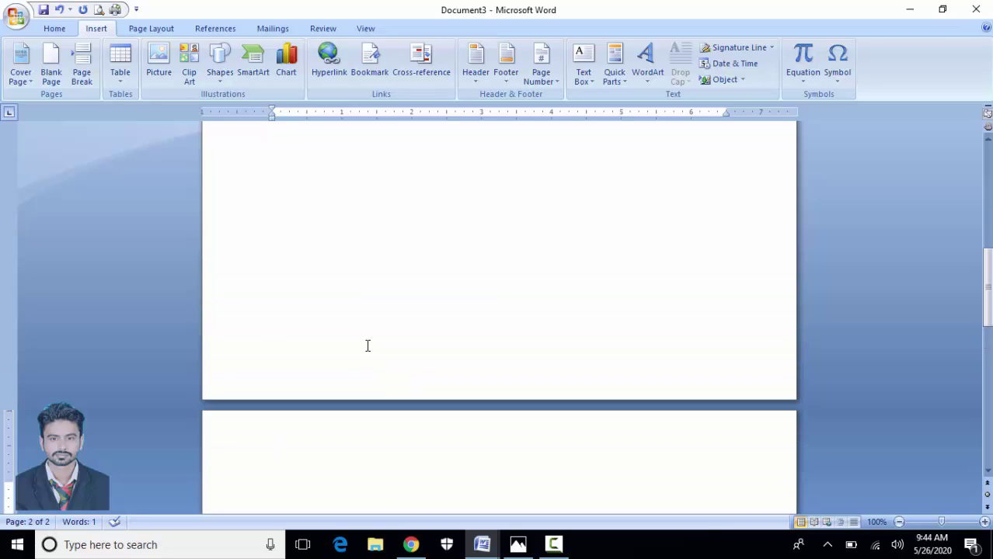
pyautogui.scroll(2, 302, 346)
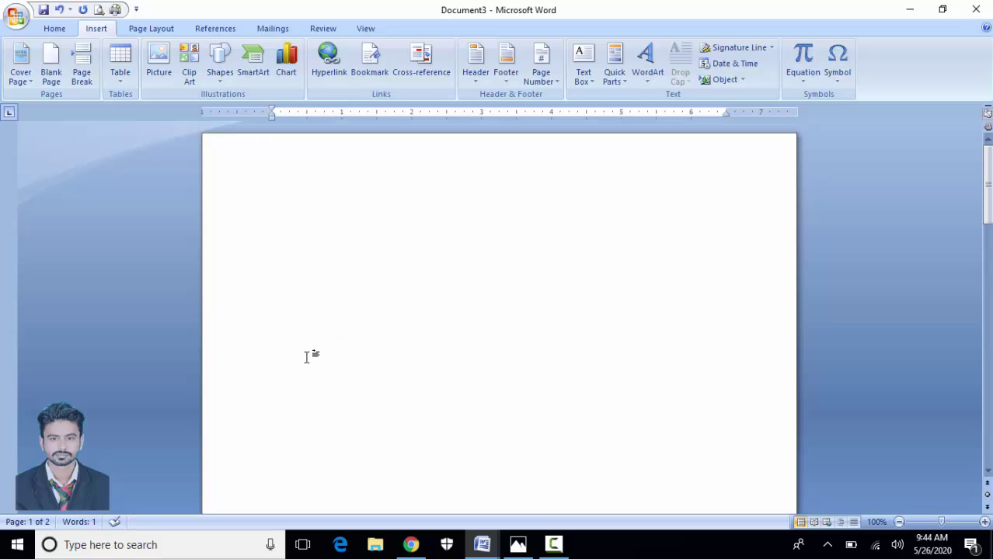
pyautogui.hotkey('ctrl', 'z')
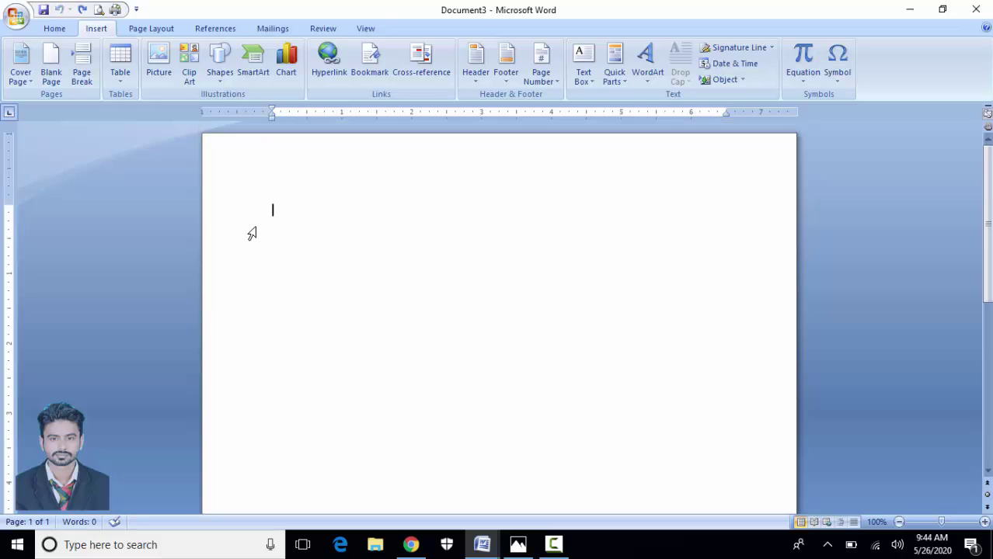
# Generate sample paragraphs in the empty document with =rand().
pyautogui.write('=rand()')
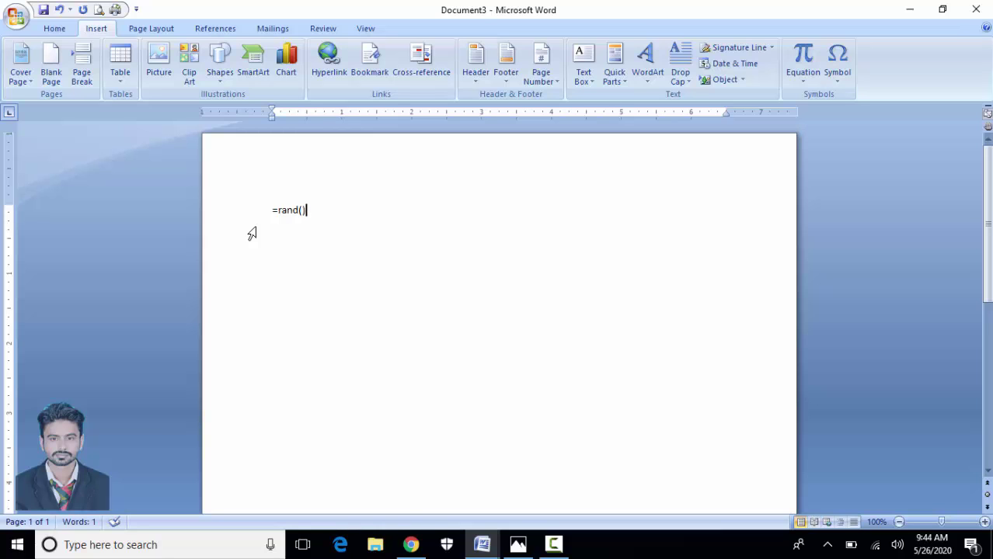
pyautogui.press('Return')
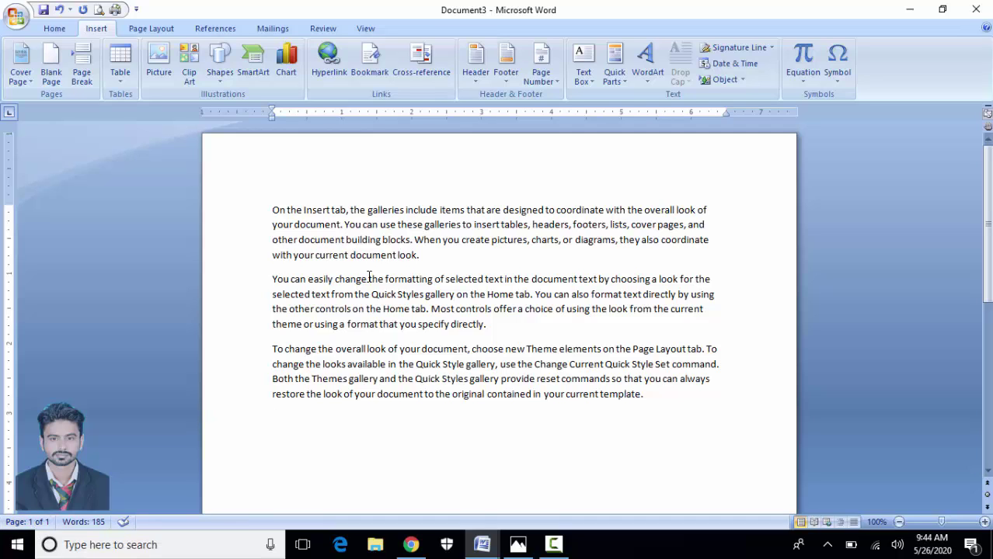
# Insert a blank page before the second paragraph, starting "You can easily change", and review how the text is split across pages.
pyautogui.click(275, 281)
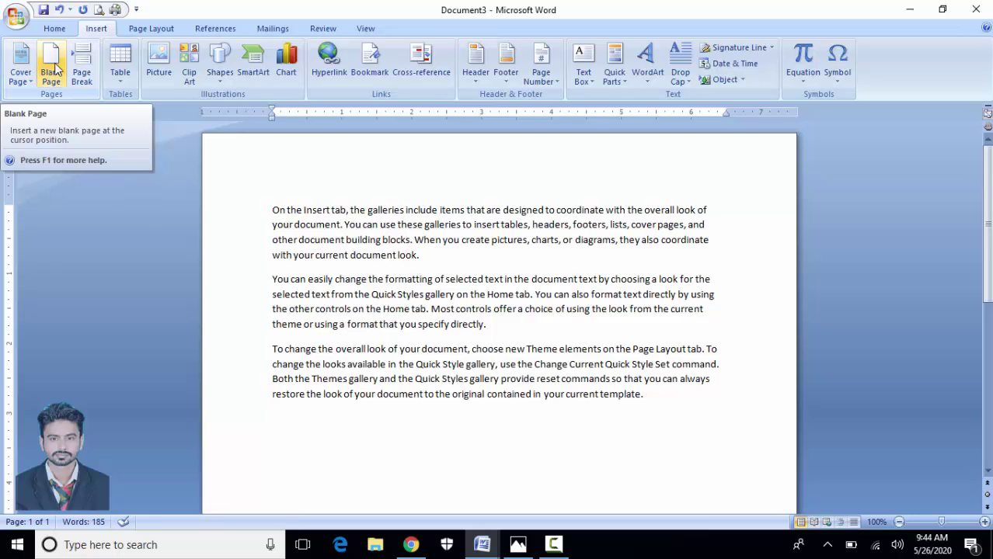
pyautogui.click(52, 74)
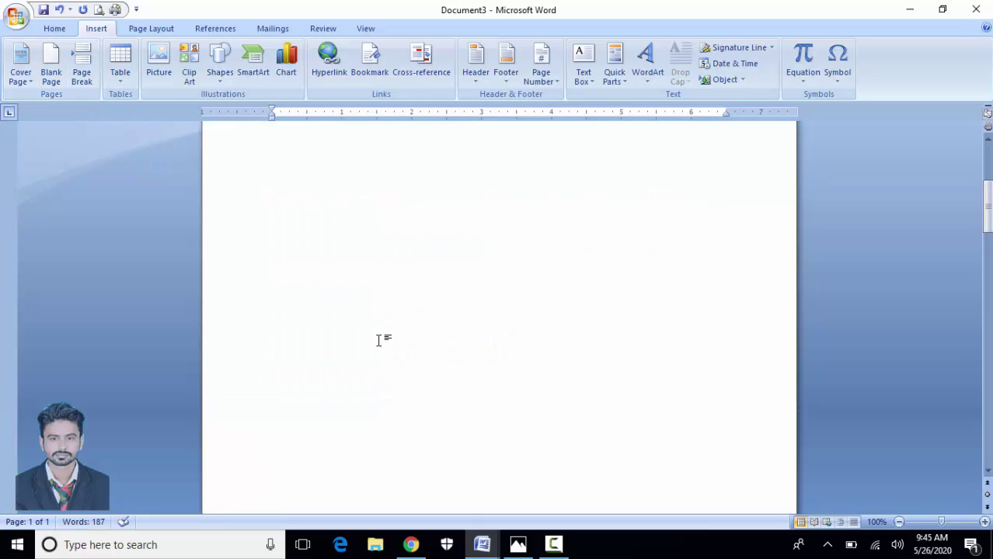
pyautogui.scroll(-5, 352, 311)
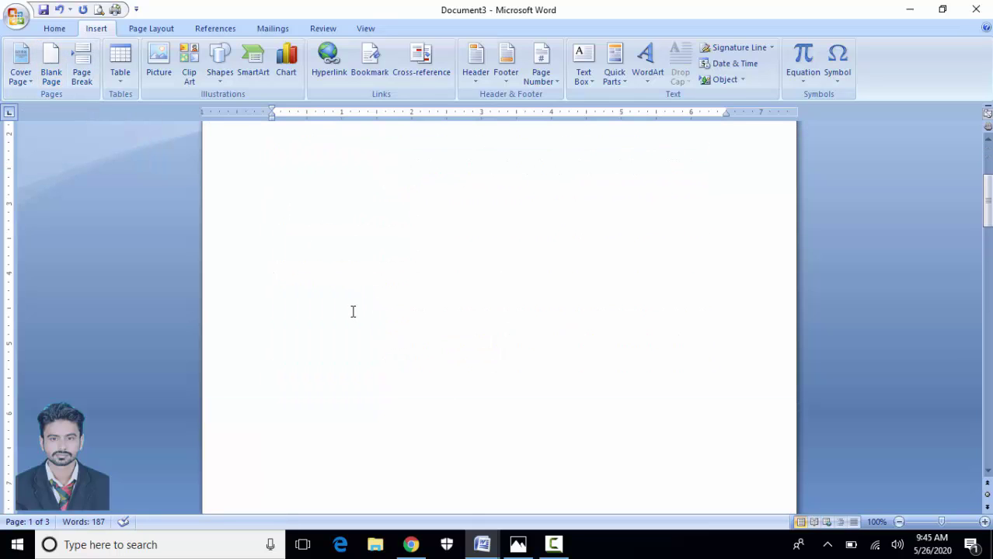
pyautogui.scroll(-5, 352, 312)
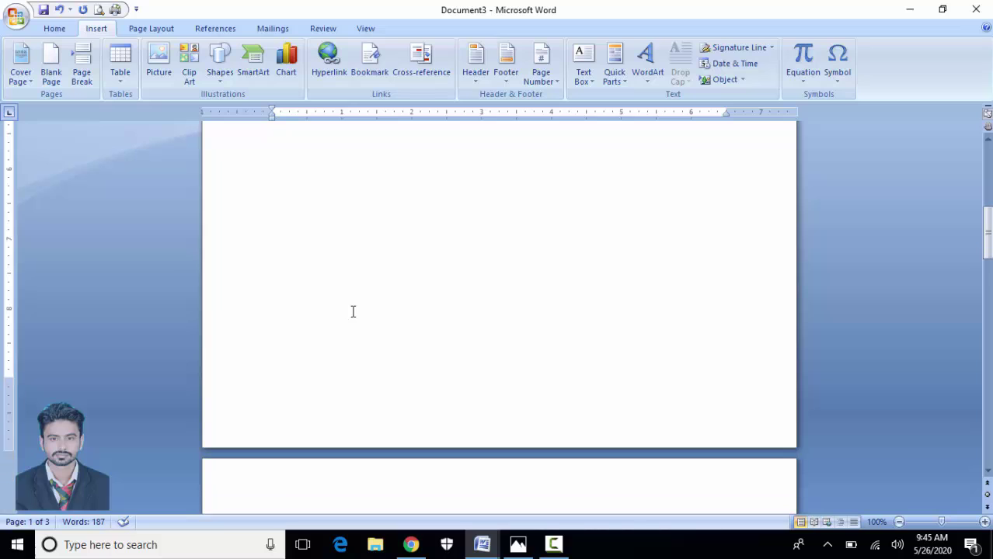
pyautogui.scroll(-3, 353, 311)
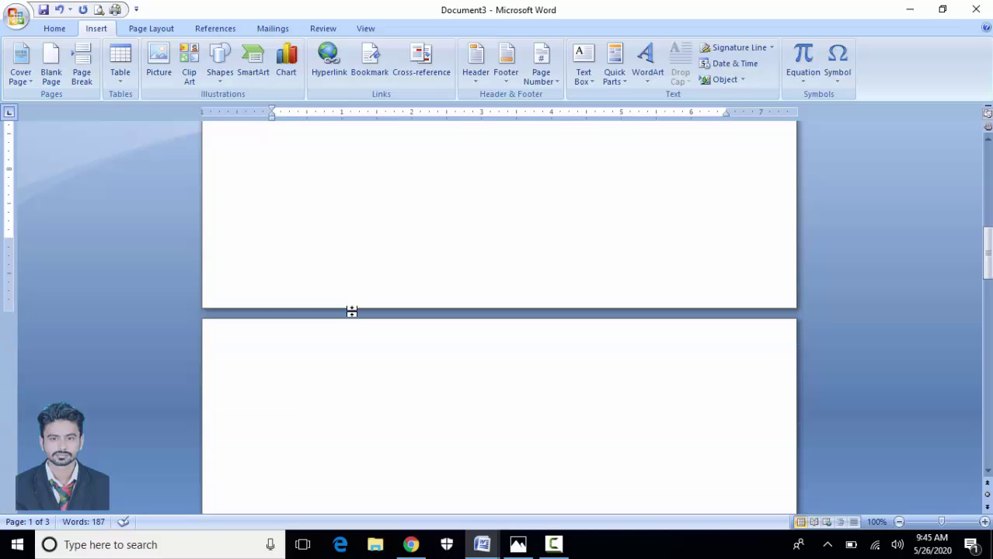
pyautogui.scroll(-3, 353, 311)
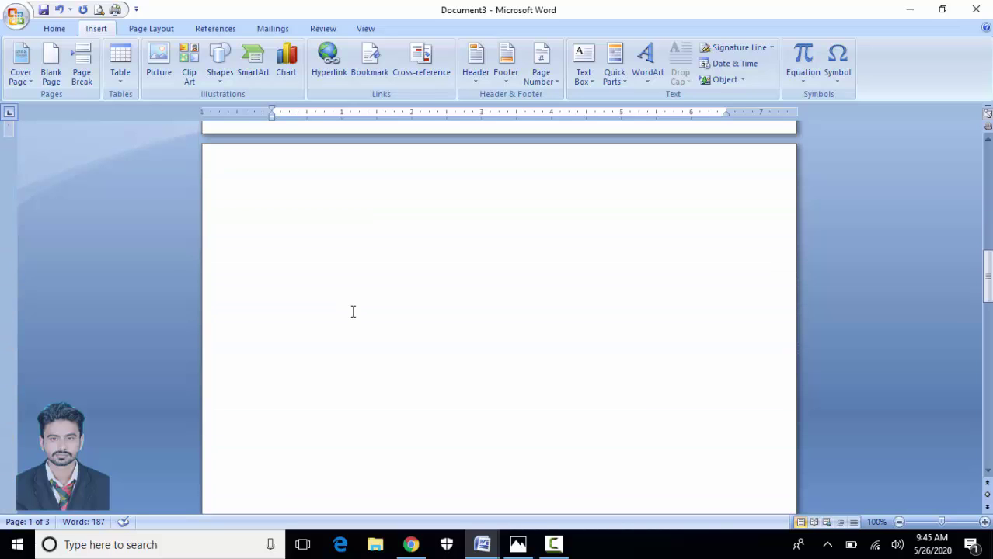
pyautogui.scroll(-1, 353, 312)
pyautogui.scroll(-8, 353, 312)
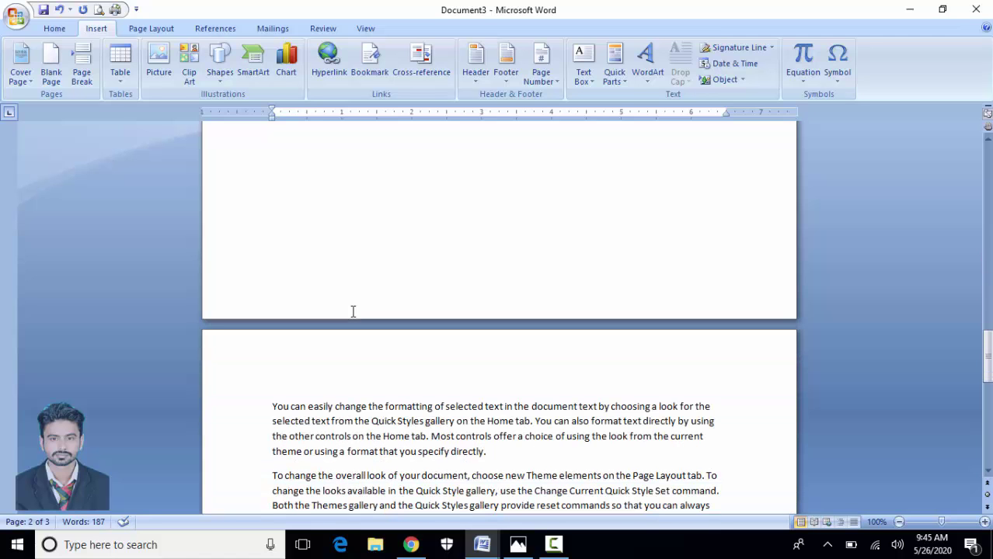
pyautogui.scroll(-3, 353, 312)
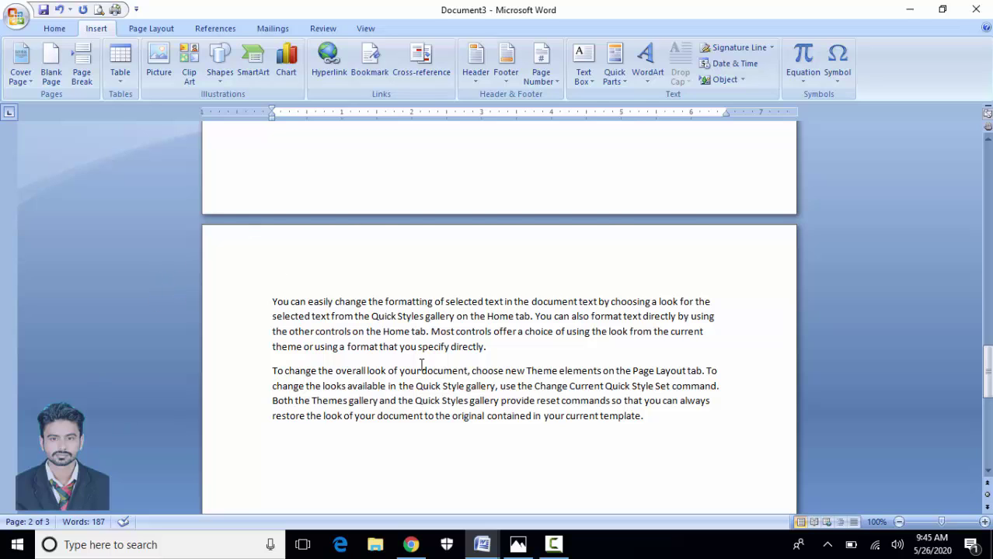
# Remove the blank page inserted before the second paragraph so the three sample paragraphs follow one another on one page.
pyautogui.press('BackSpace')
pyautogui.press('BackSpace')
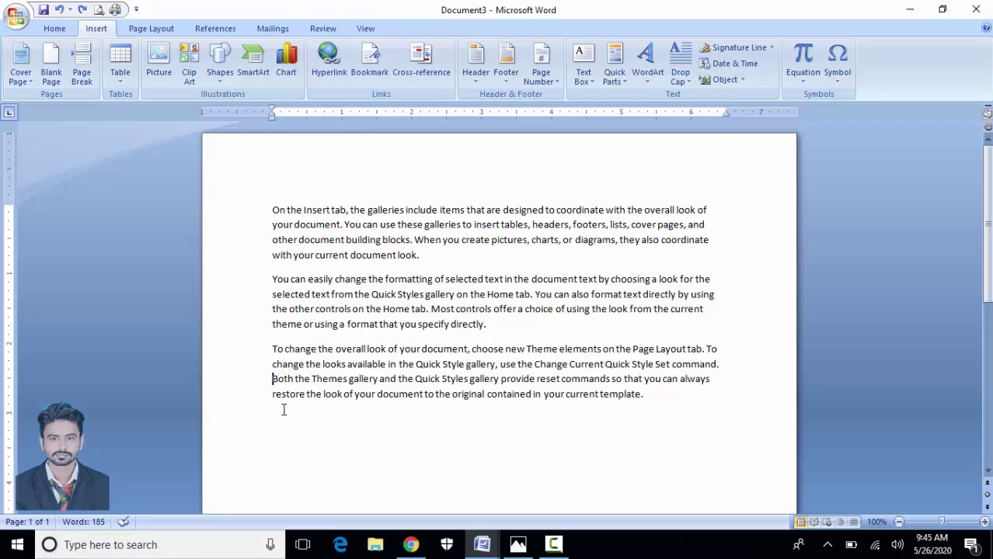
pyautogui.scroll(-3, 279, 354)
pyautogui.scroll(3, 281, 356)
# Add the heading line "Ch 1" above the first paragraph, leaving no empty line beneath it.
pyautogui.click(273, 210)
pyautogui.press('Return')
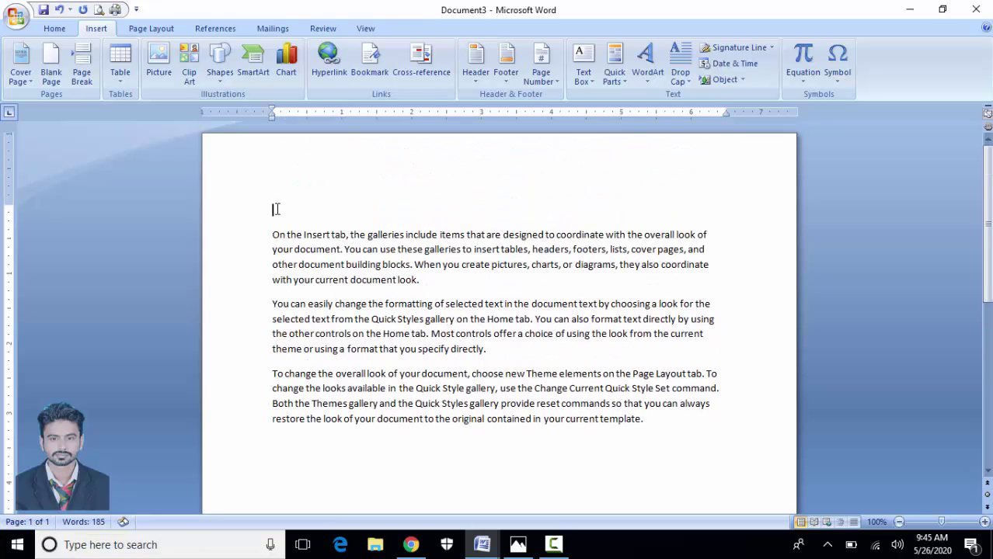
pyautogui.press('Up')
pyautogui.write('Ch 1')
pyautogui.press('Return')
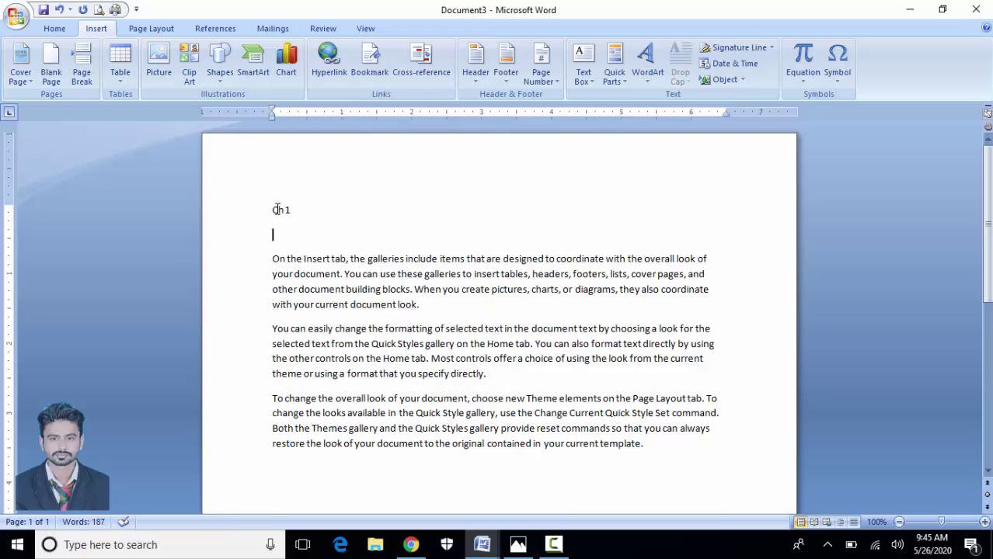
pyautogui.press('Delete')
# Add the heading line "Ch 2" above the second paragraph, starting "You can easily change".
pyautogui.press('Down')
pyautogui.press('Down')
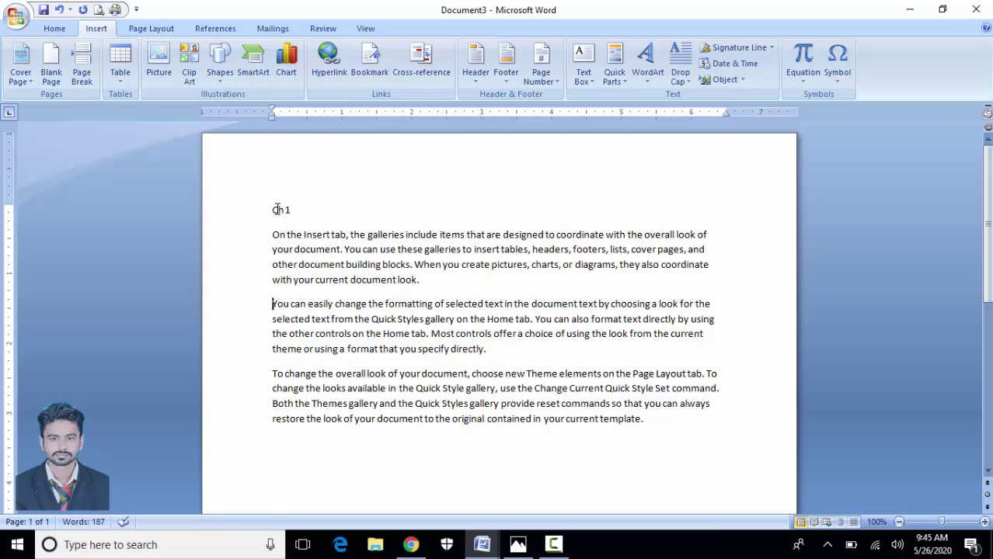
pyautogui.press('Return')
pyautogui.press('Up')
pyautogui.write('Ch 2')
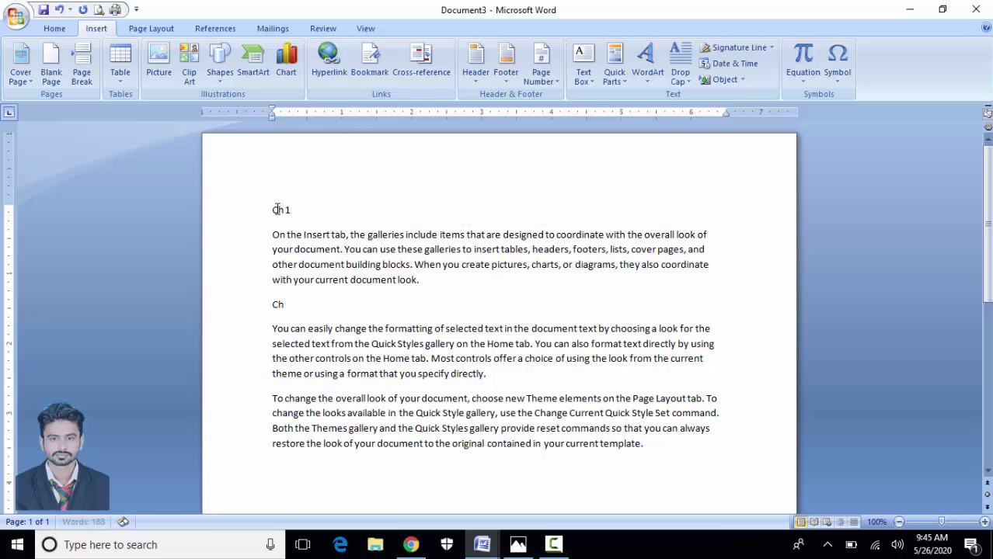
# Add the heading line "Ch 3" above the third paragraph, starting "To change the overall look".
pyautogui.press('Down')
pyautogui.press('Down')
pyautogui.press('Down')
pyautogui.press('Down')
pyautogui.press('Down')
pyautogui.press('Home')
pyautogui.write('Ch 3')
pyautogui.press('Return')
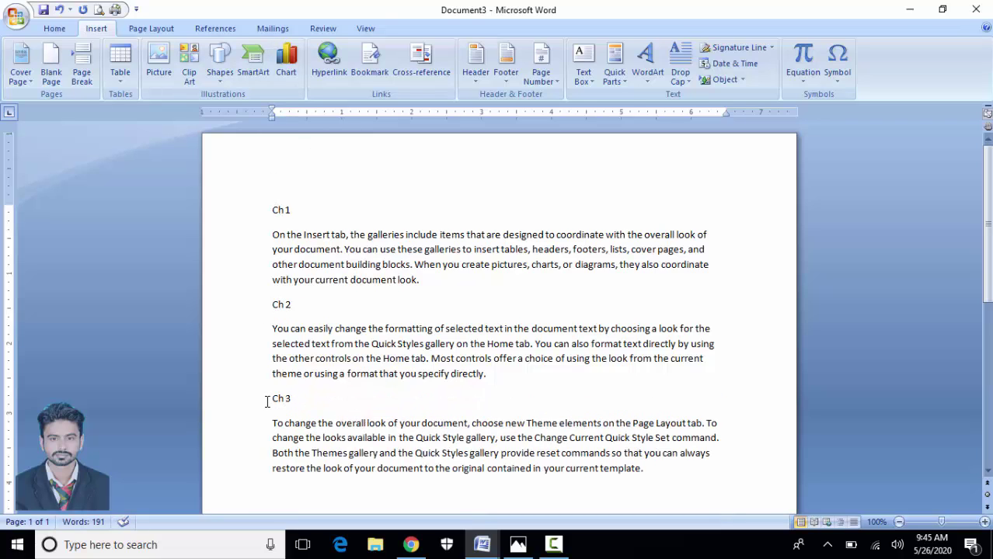
# Insert page breaks before the "Ch 2" and "Ch 3" headings, and review the resulting chapter pages.
pyautogui.click(273, 307)
pyautogui.click(82, 76)
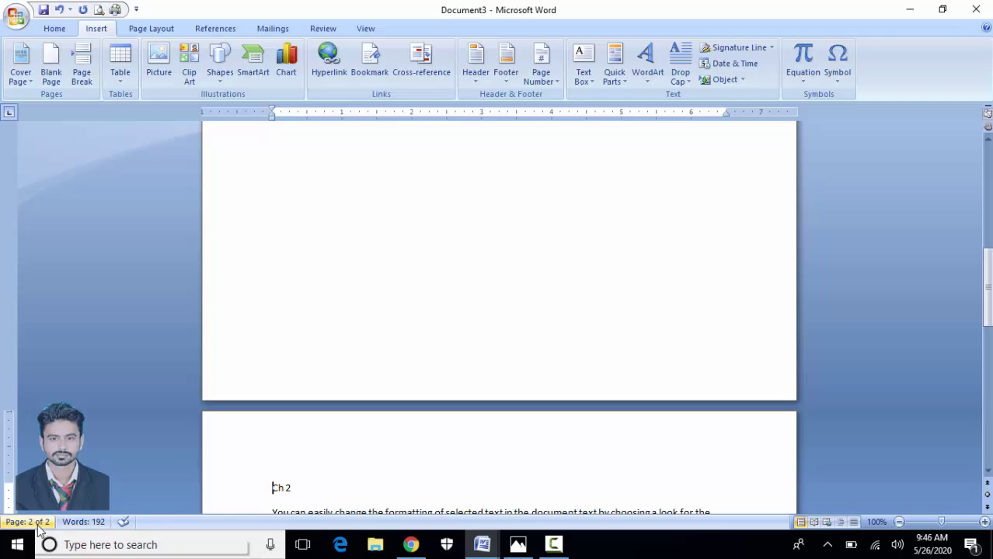
pyautogui.scroll(-5, 435, 466)
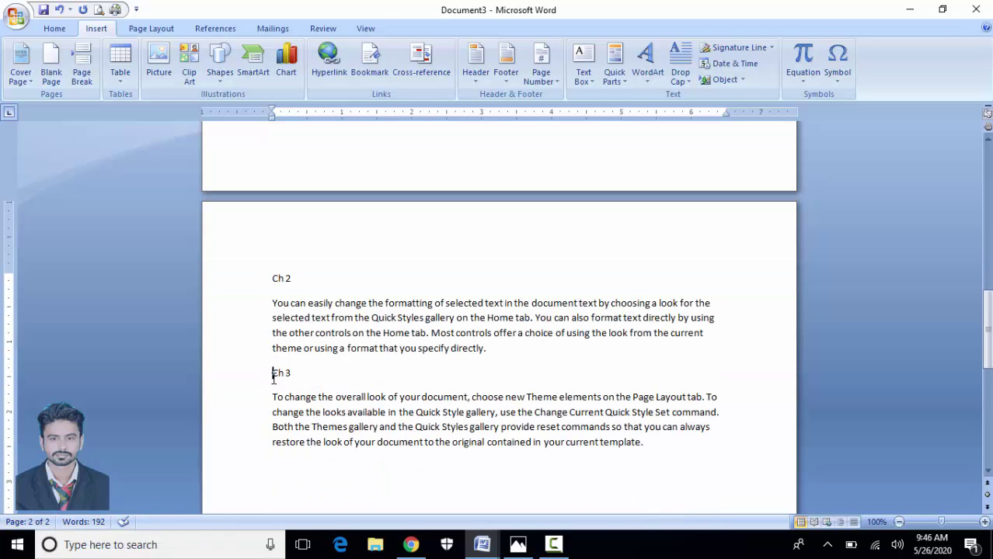
pyautogui.click(80, 74)
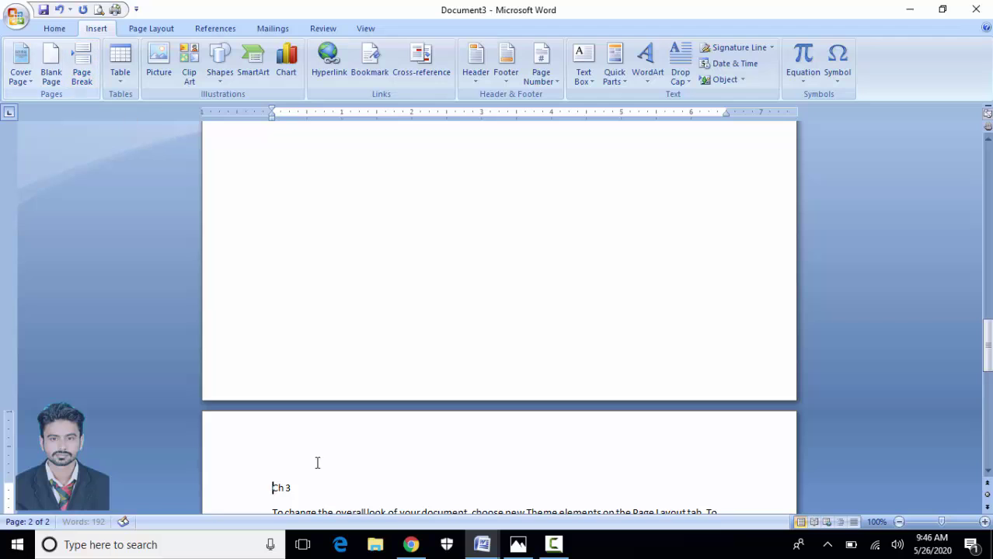
pyautogui.scroll(10, 211, 506)
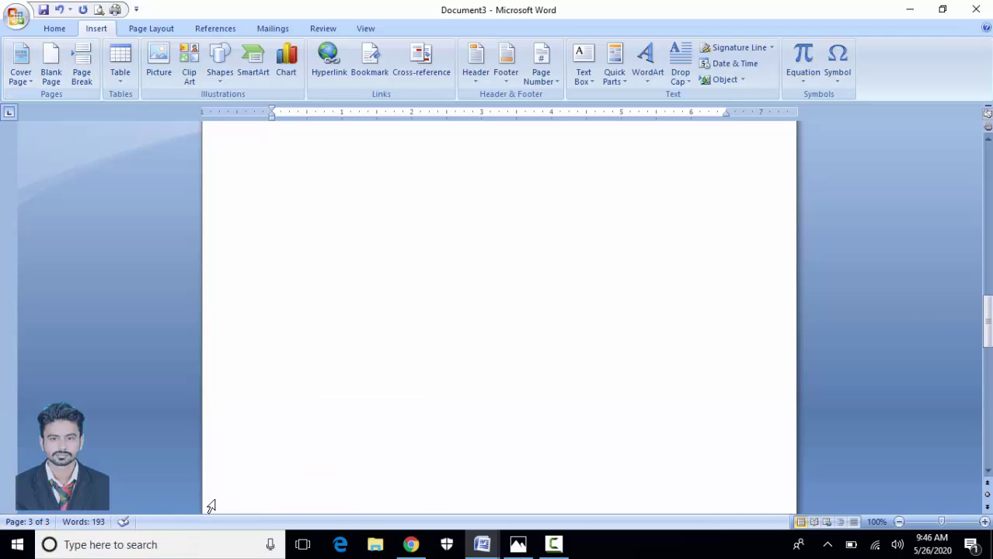
pyautogui.scroll(10, 211, 506)
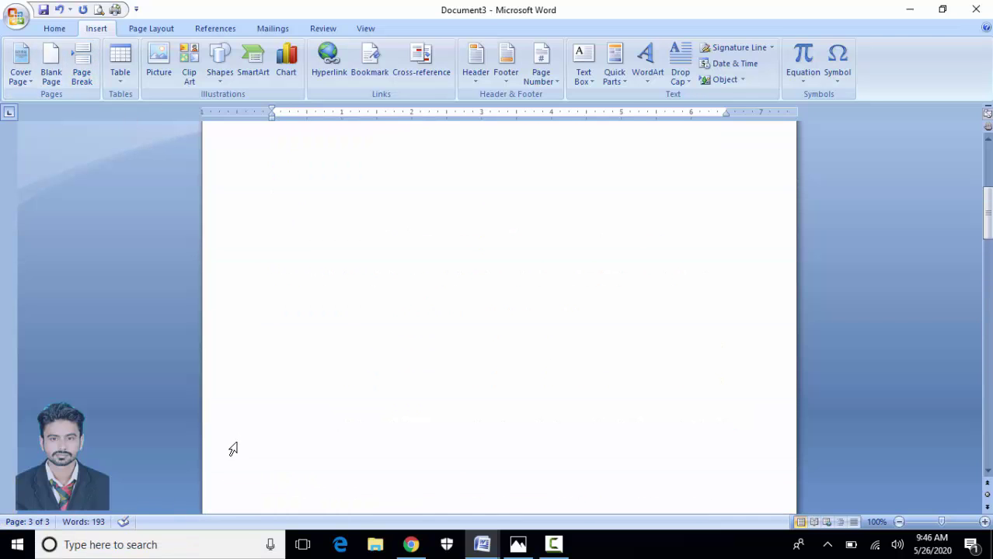
pyautogui.scroll(5, 372, 343)
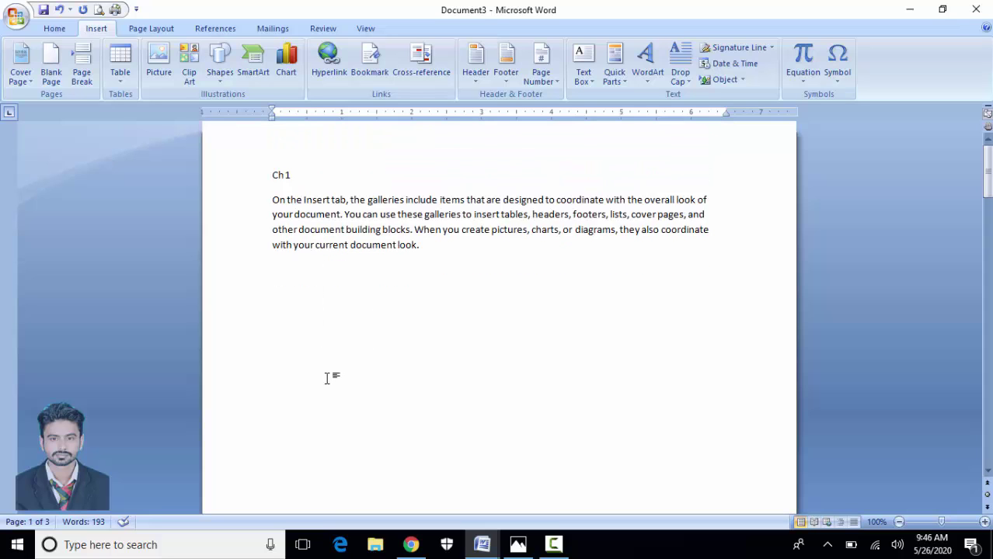
pyautogui.scroll(-15, 327, 378)
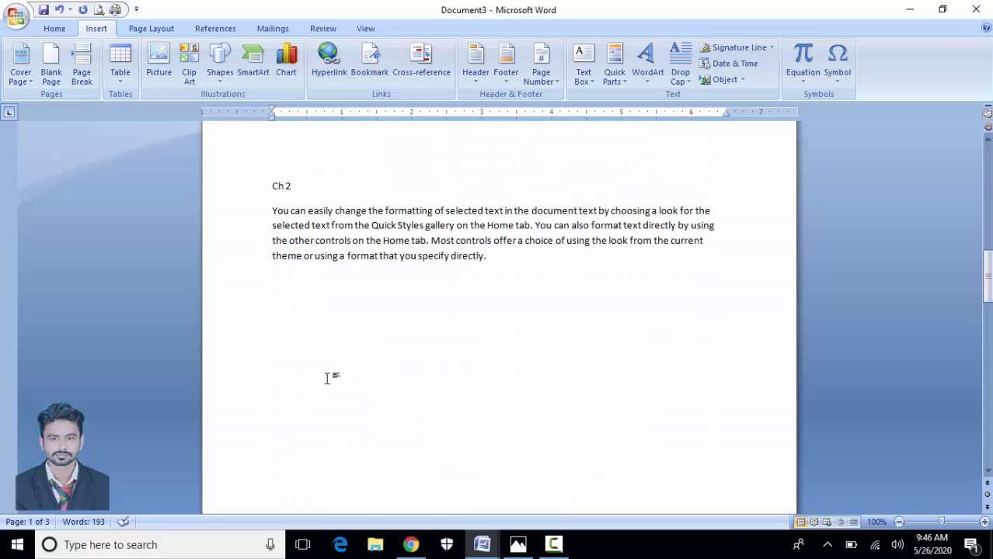
pyautogui.scroll(-8, 327, 378)
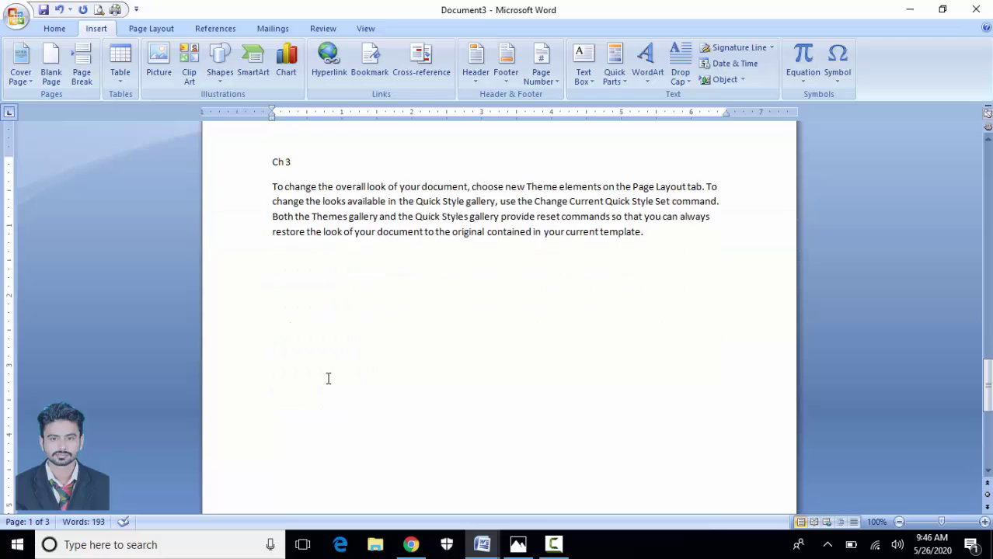
pyautogui.scroll(1, 326, 377)
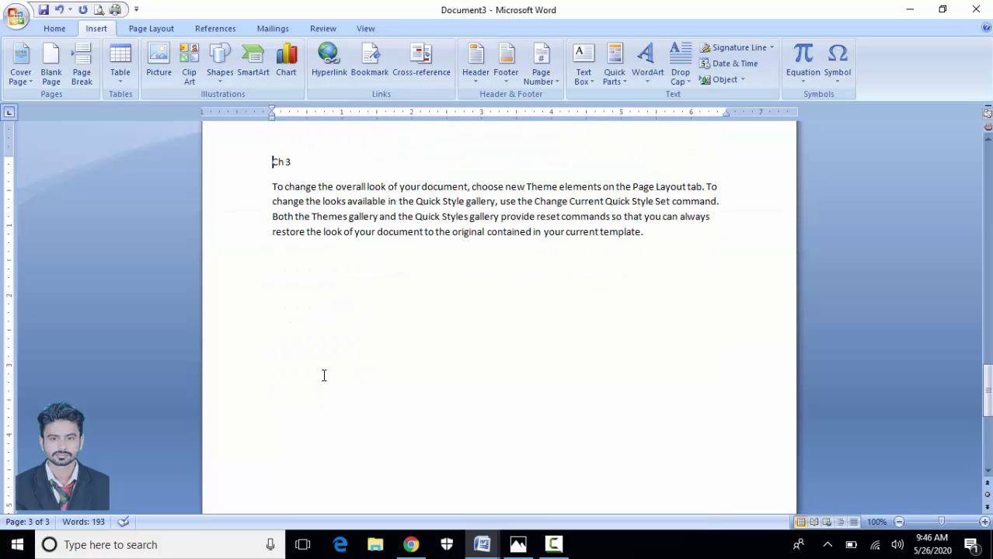